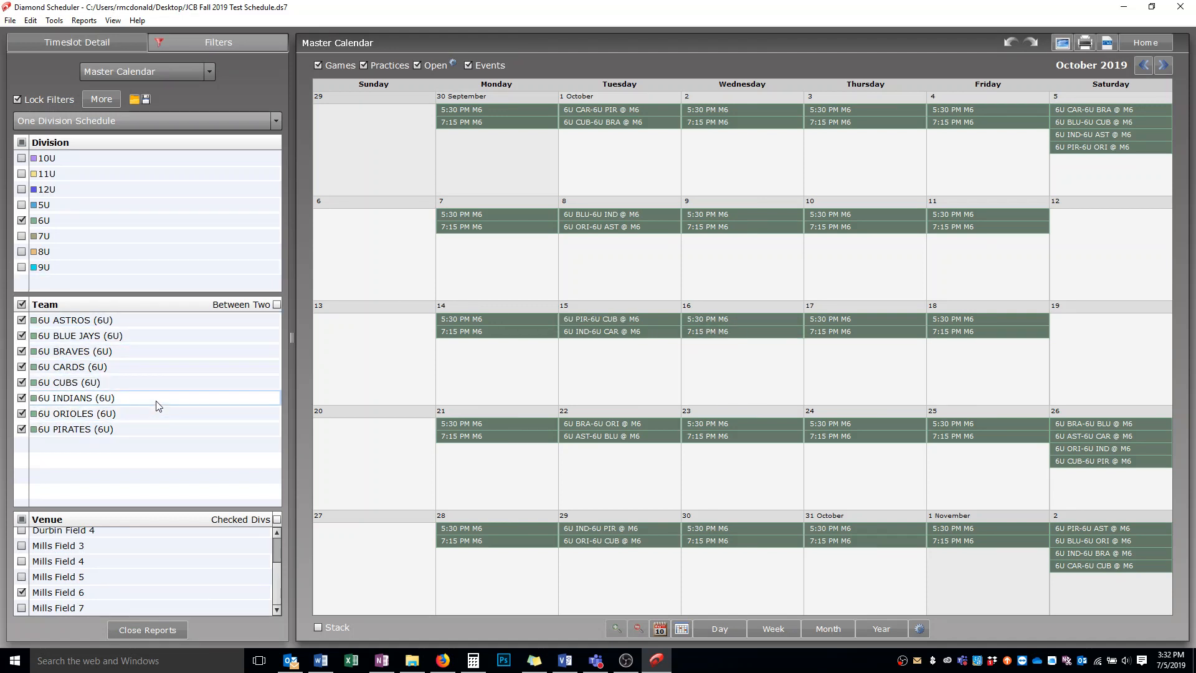
Return to the home screen and unlock the 6U schedule, confirming deletion of its games that are not locked.
mouse_move(158, 406)
click(113, 20)
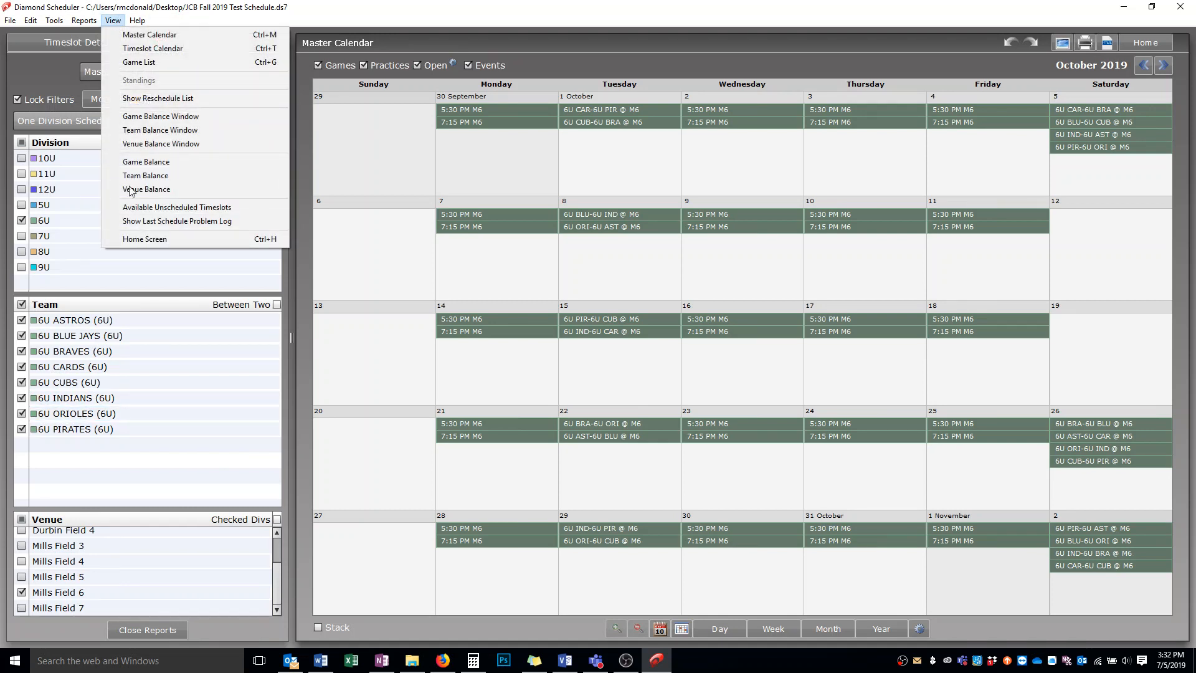
click(133, 239)
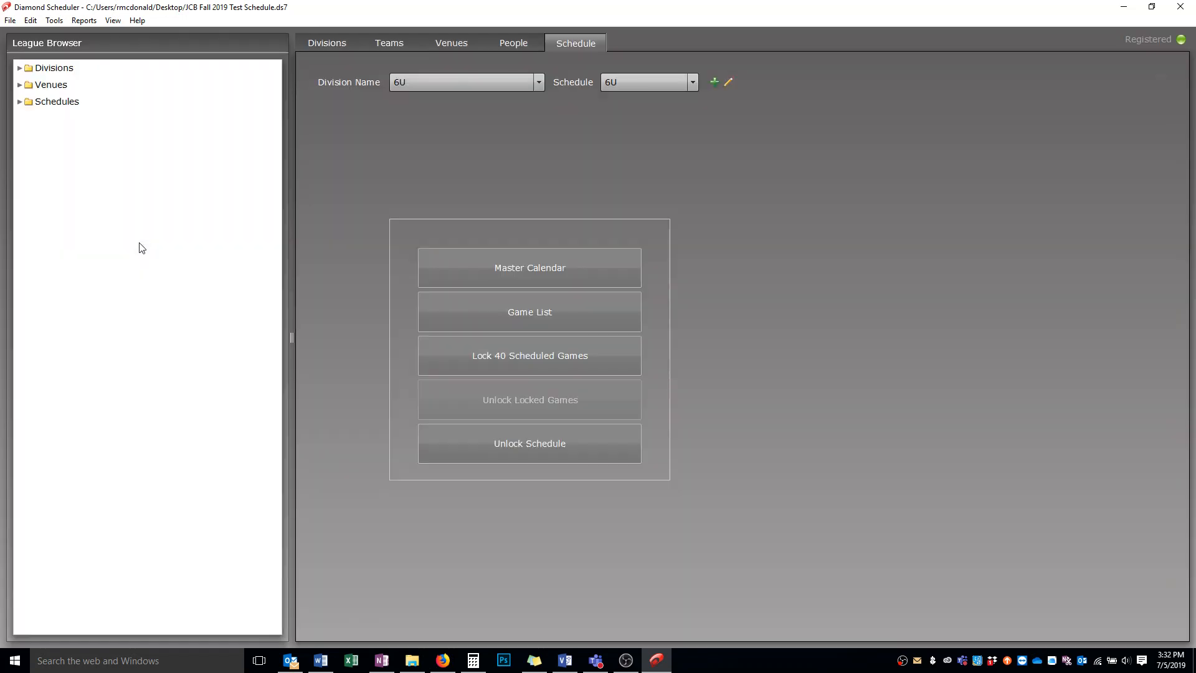
click(487, 446)
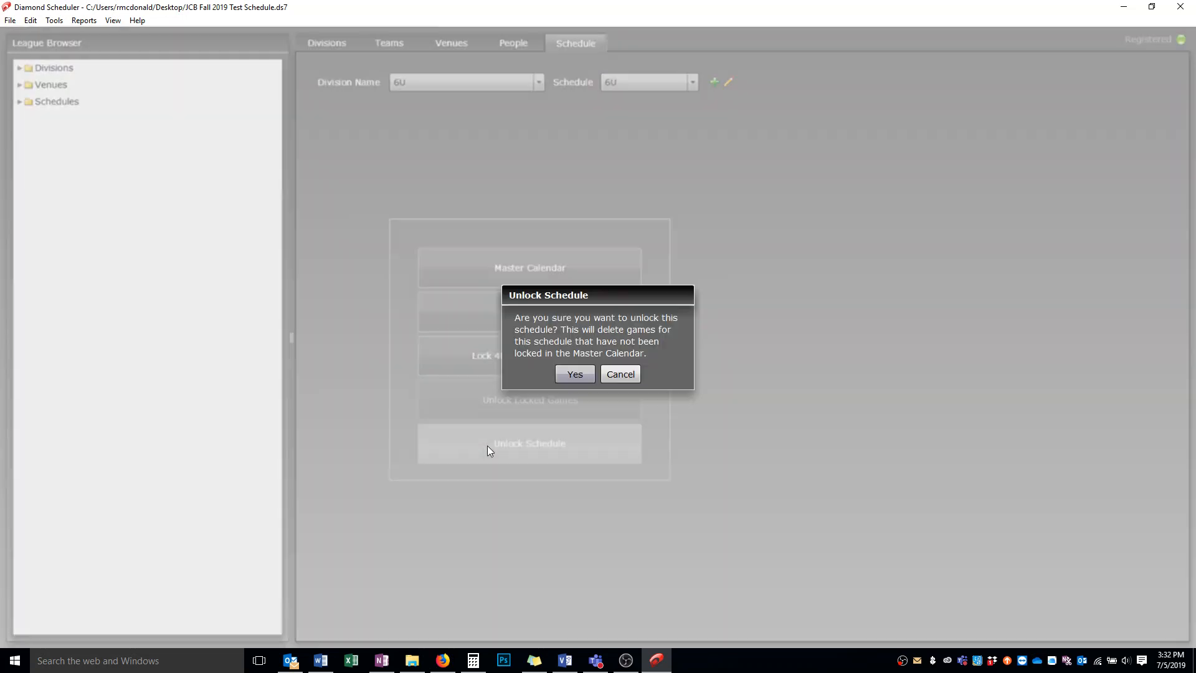
click(574, 374)
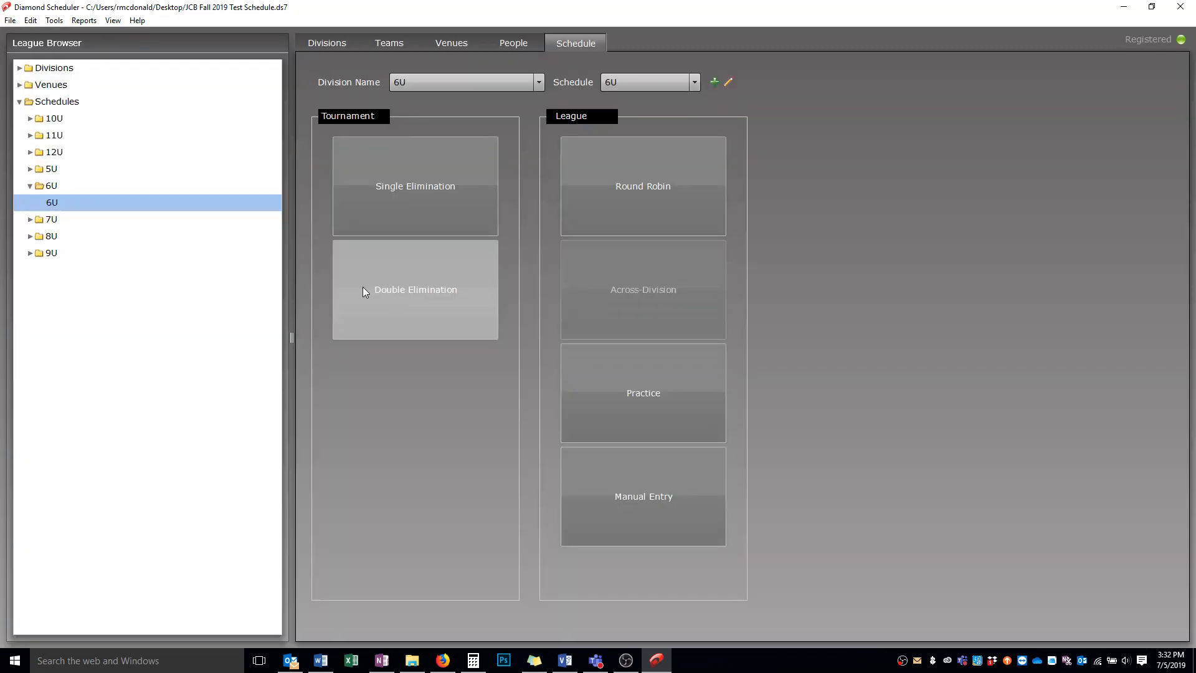
Add a new team named 6U NATIONALS with the abbreviation 6U NAT to the 6U division.
click(388, 45)
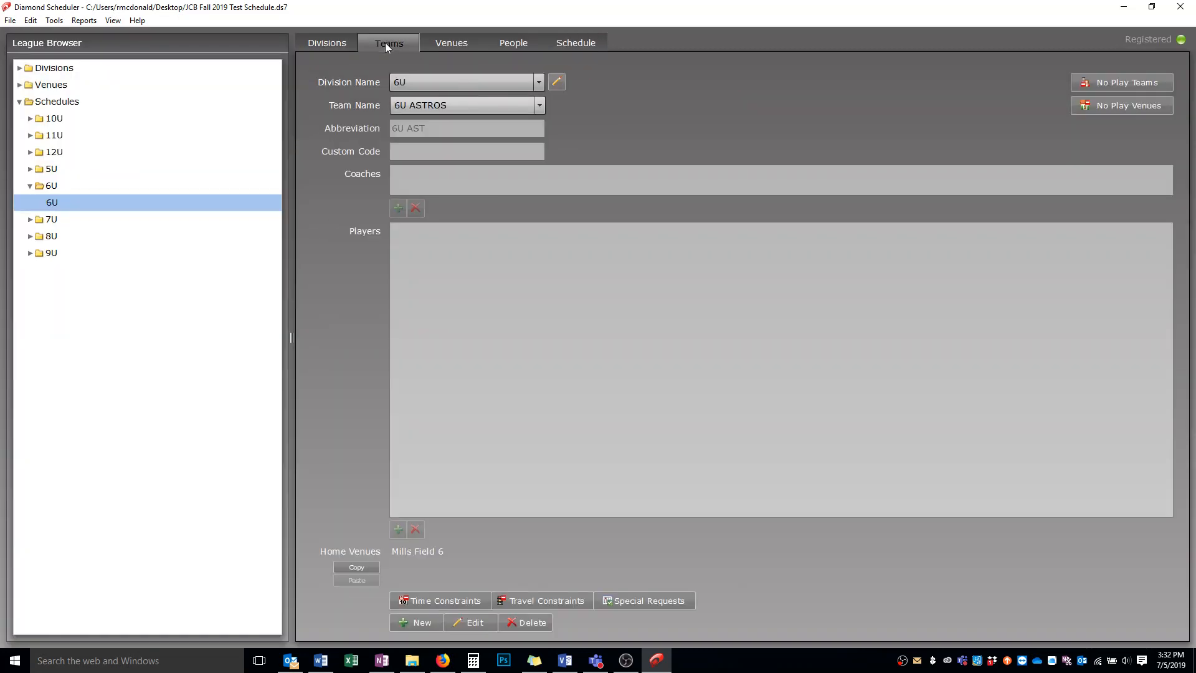
click(19, 67)
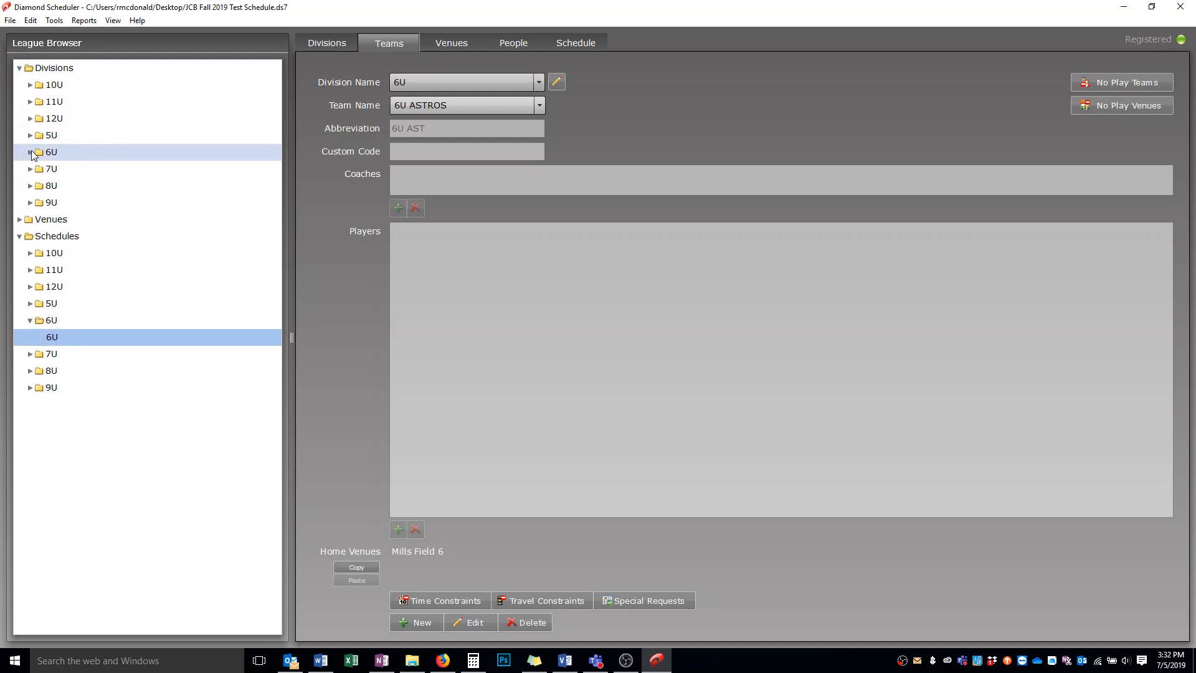
click(30, 152)
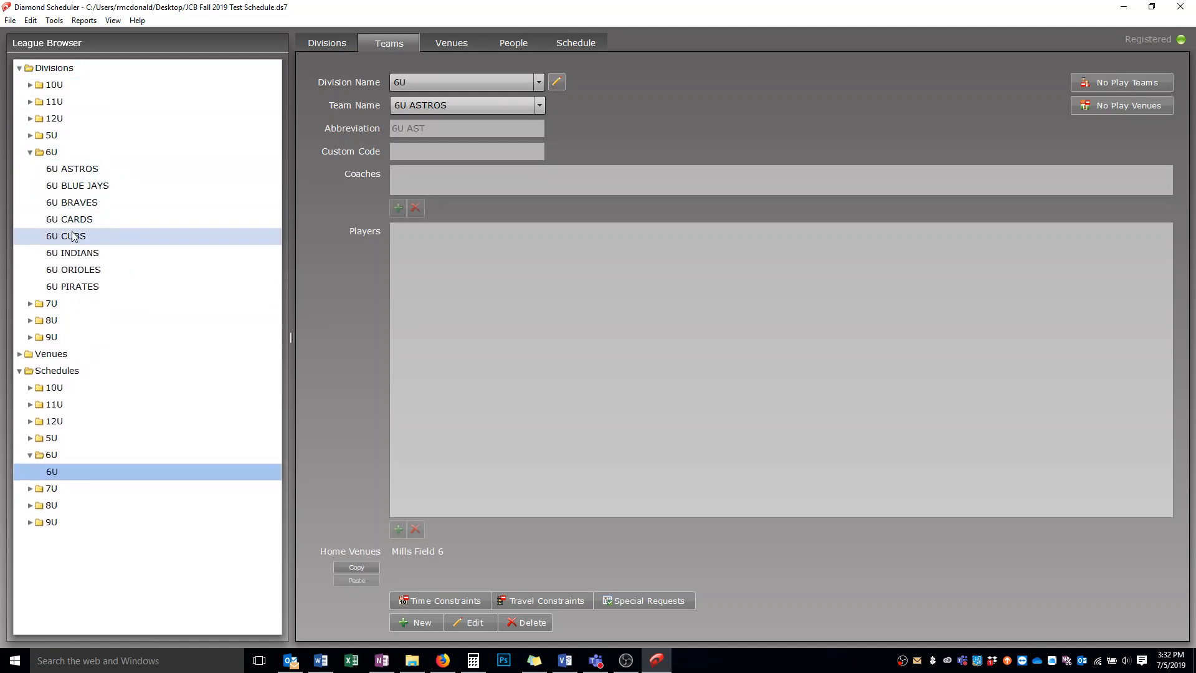
click(421, 622)
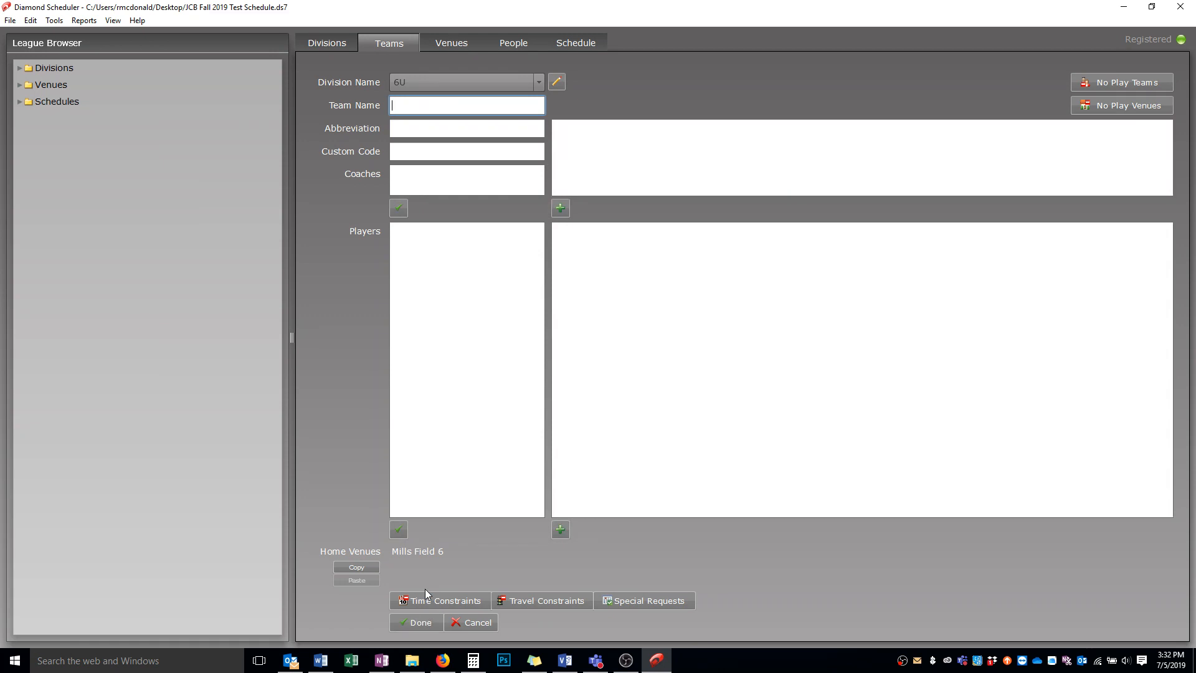
text(6U NATIONALS)
key(Tab)
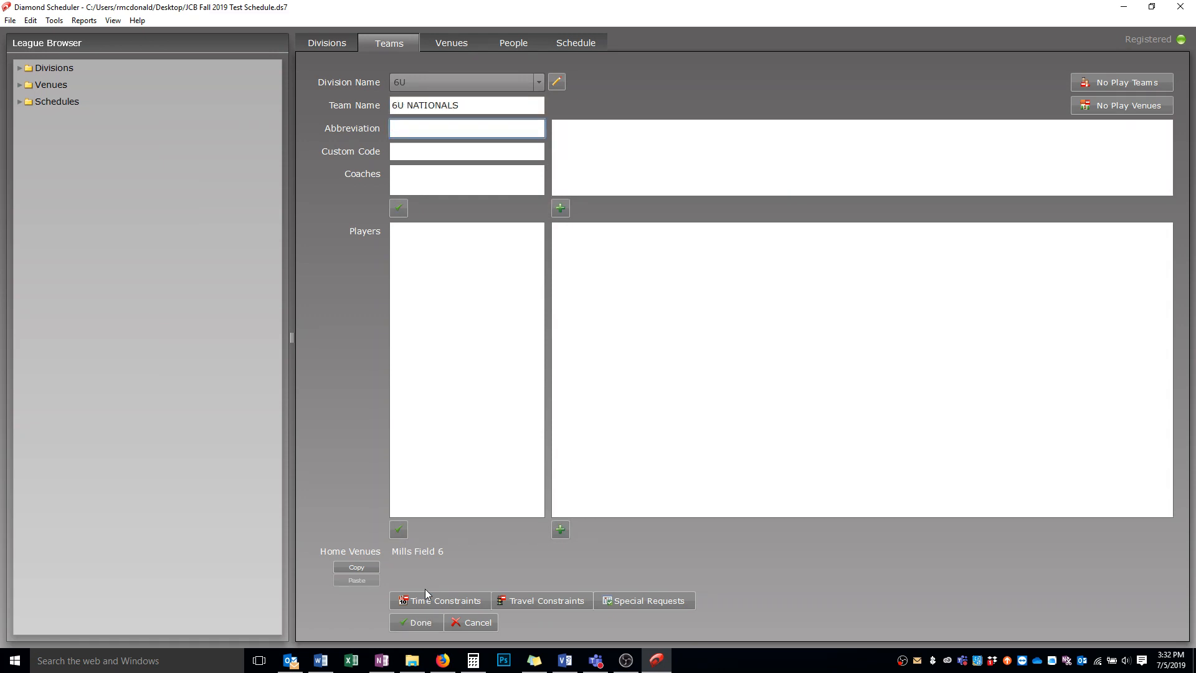
text(6U NATS)
key(BackSpace)
click(421, 622)
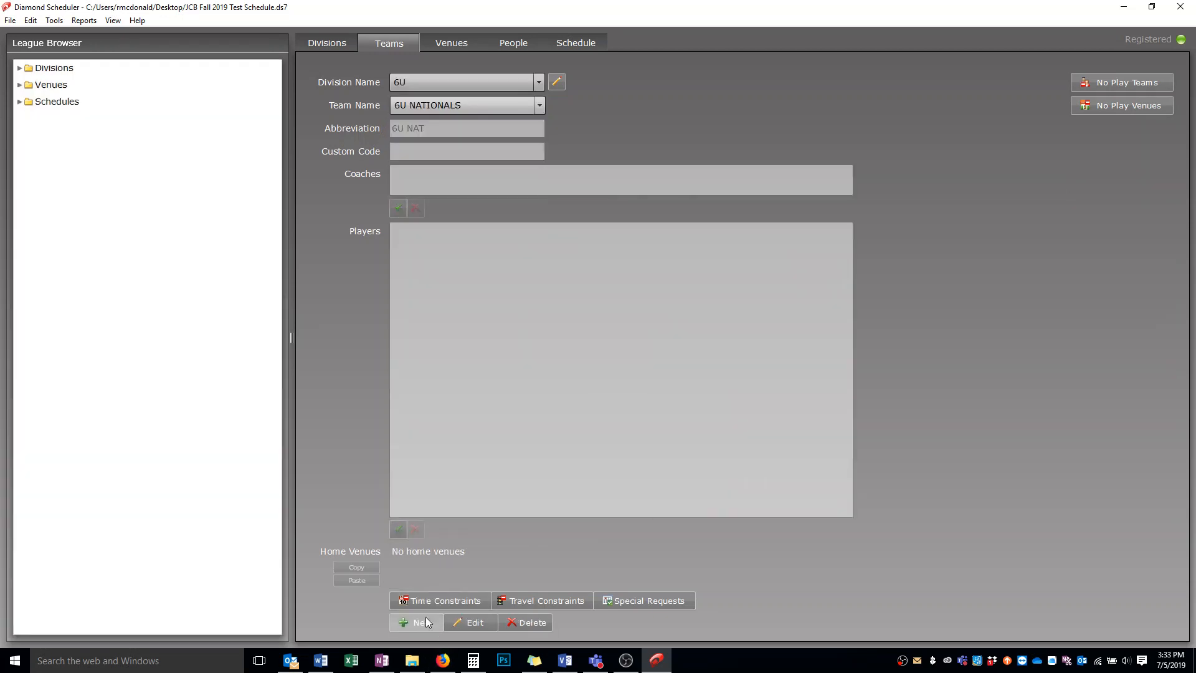
Add a new 6U team named 6U MARINERS with the abbreviation 6U MAR.
click(418, 622)
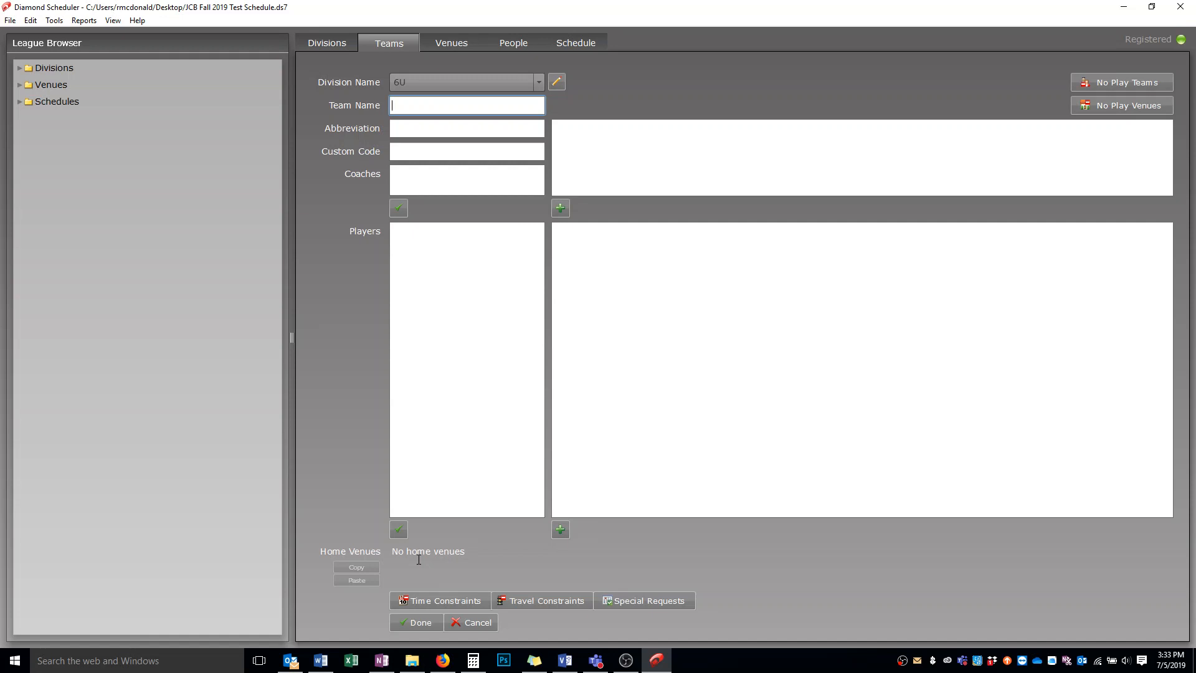
text(6U MARINERS)
key(Tab)
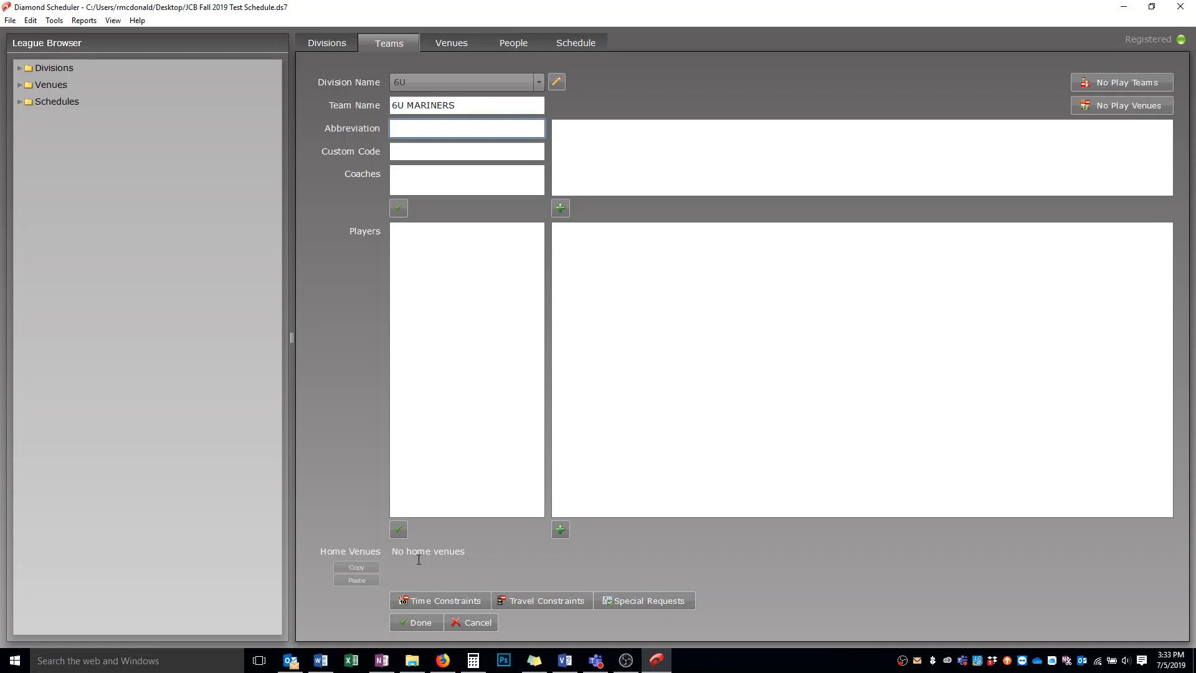
text(6U MAR)
click(418, 622)
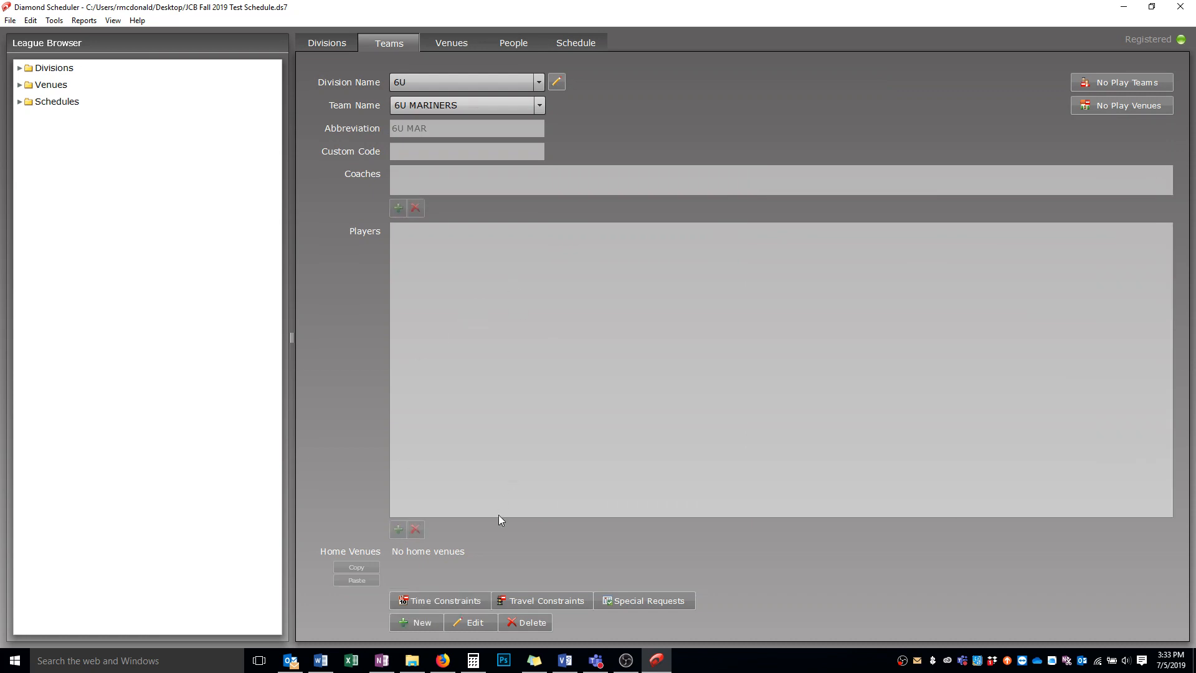
Add a new 6U team named 6U RAYS with the abbreviation 6U RAY.
click(416, 622)
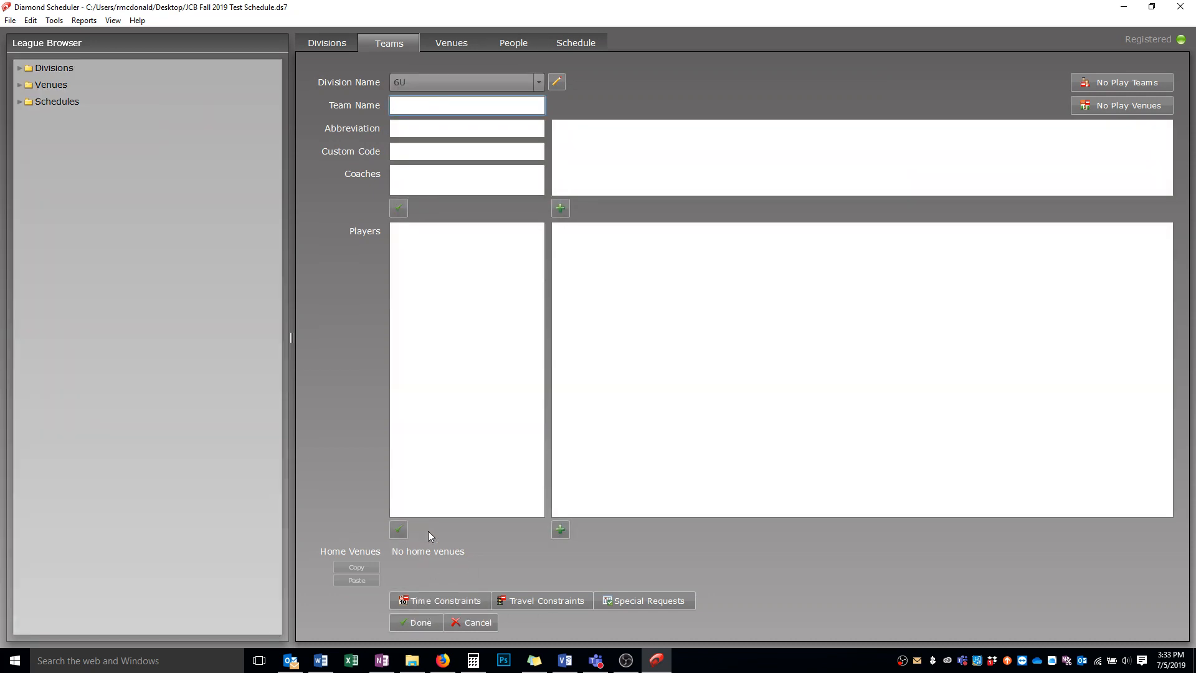
text(6U RAYS)
key(Tab)
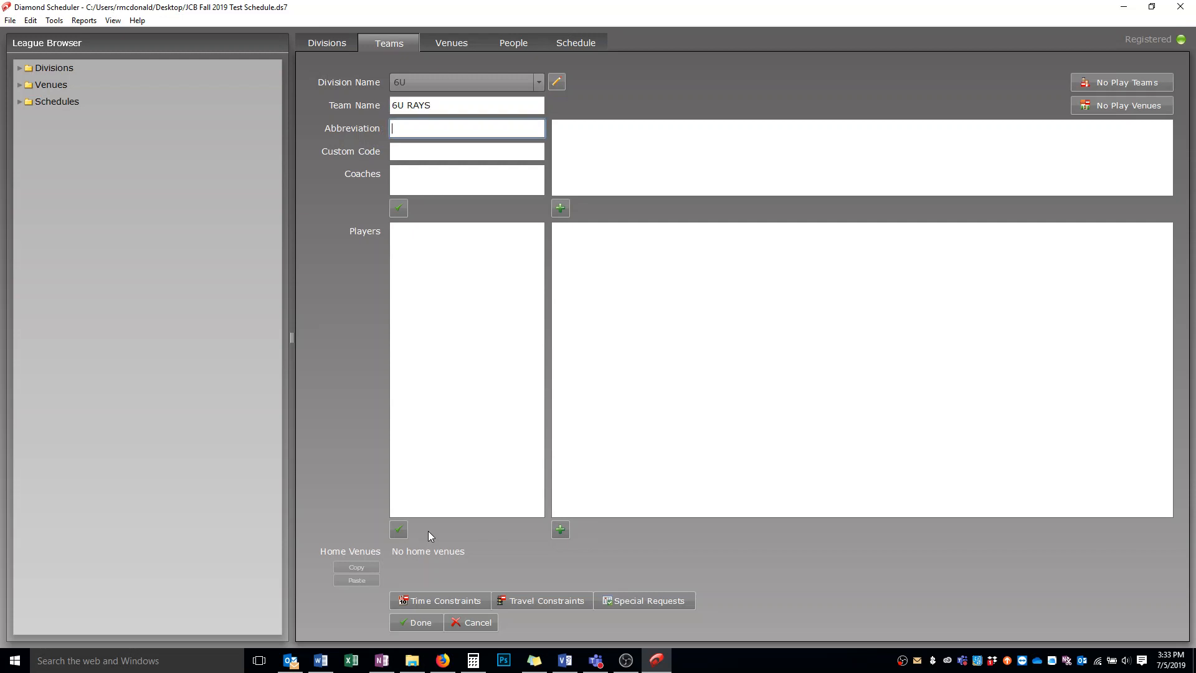
text(6U RAY)
click(415, 622)
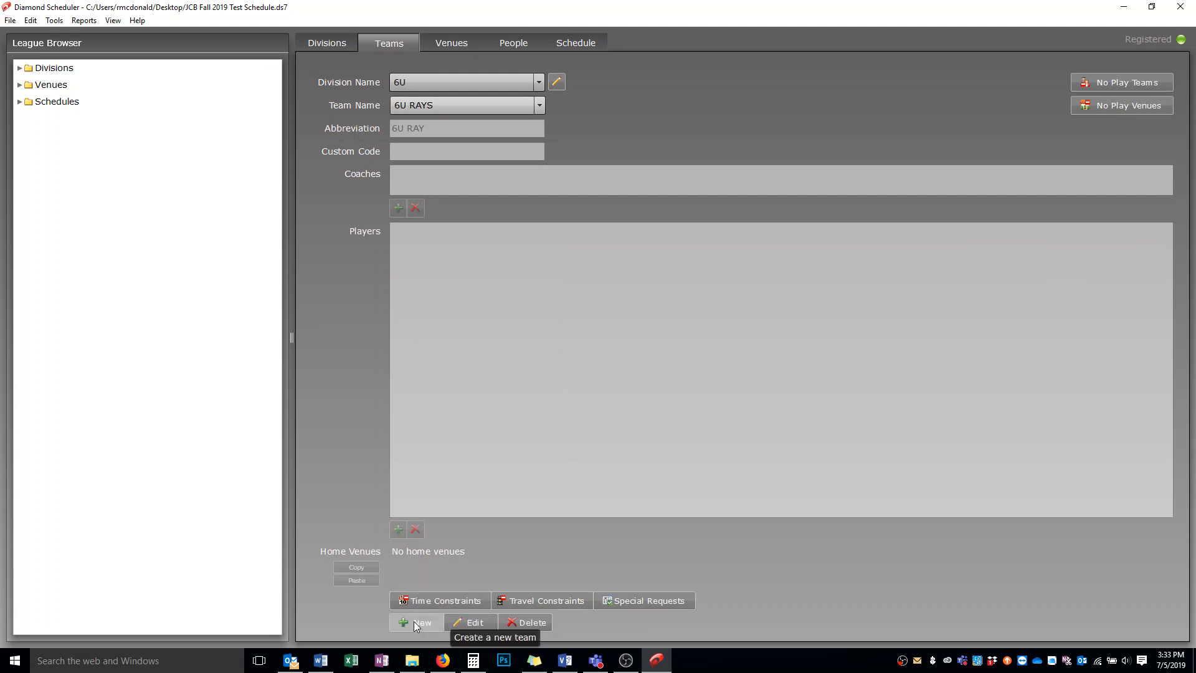
Add a new 6U team named 6U RED SOX with the abbreviation 6U RSOX.
click(415, 621)
text(6U )
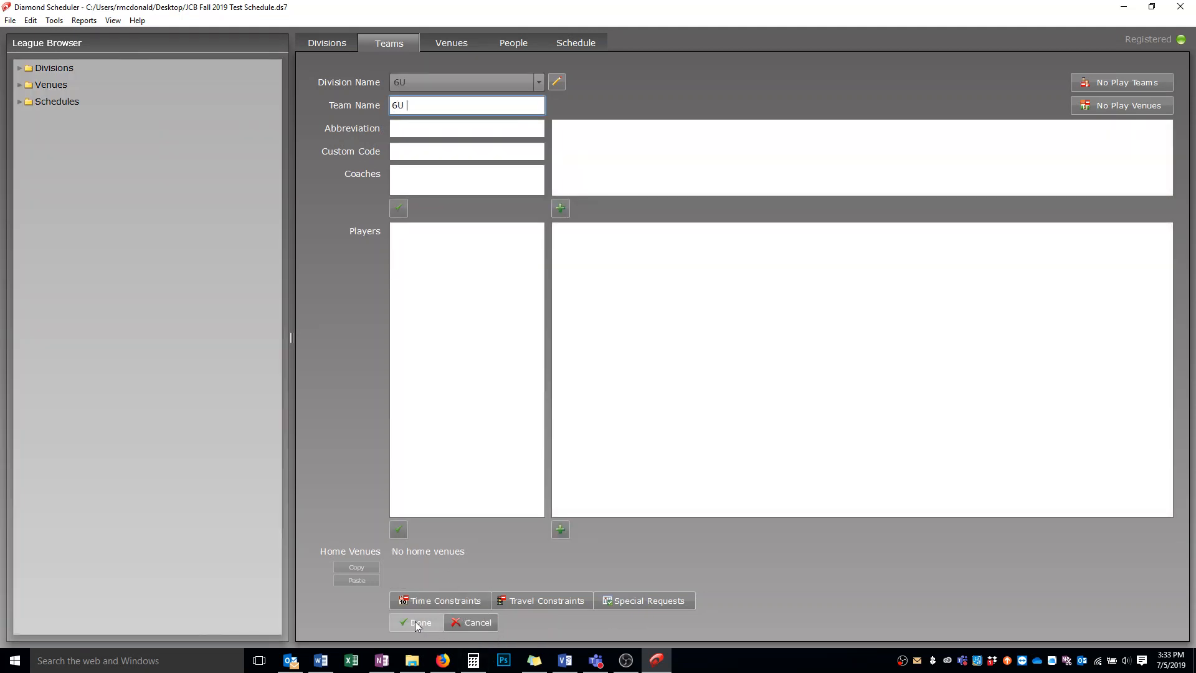
text(RED SOX)
key(Tab)
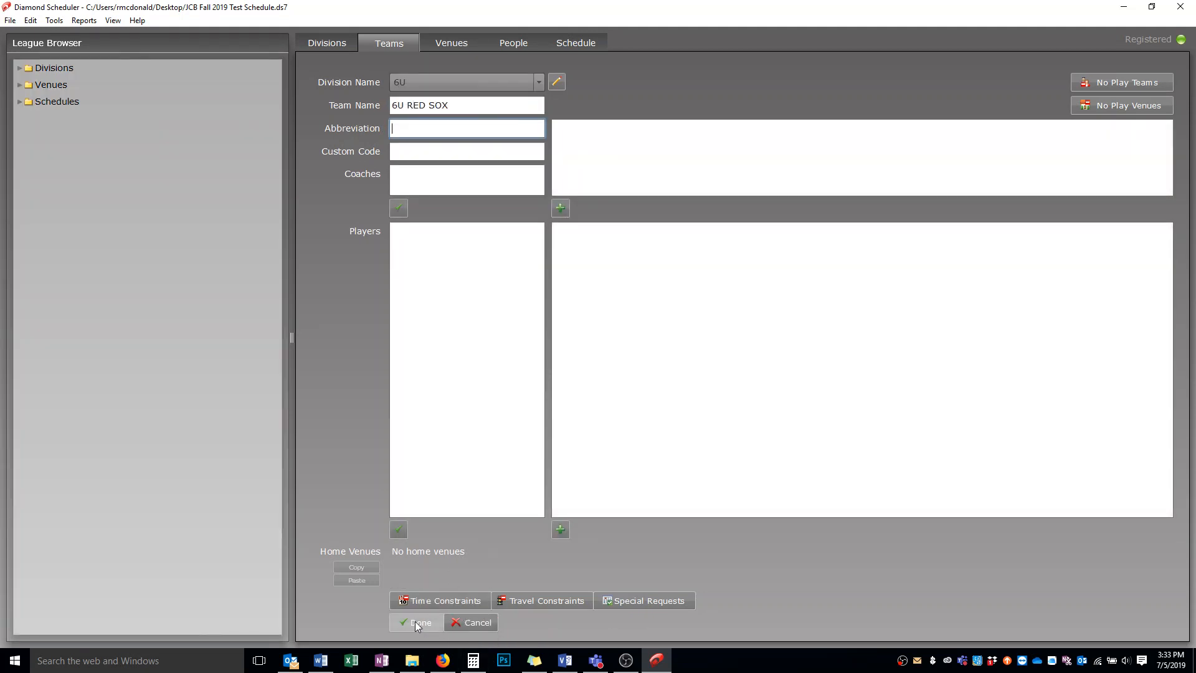
text(6U RSOX)
click(421, 622)
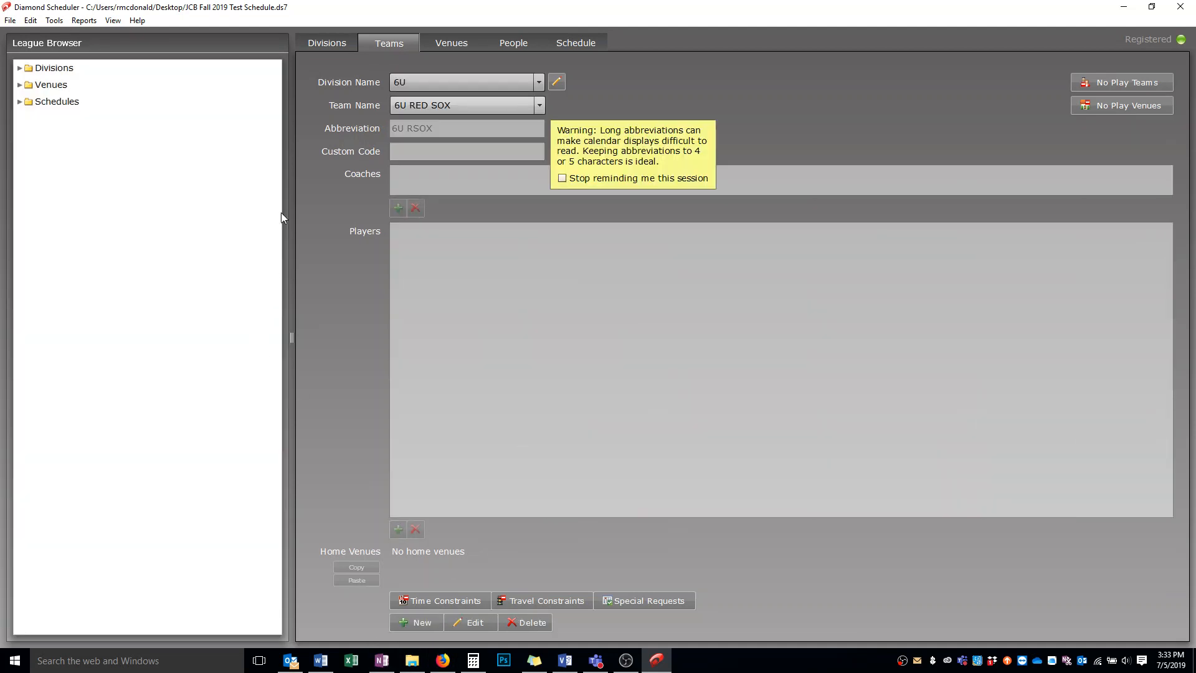
Check the 6U division's team list and add another team named 6U GIANTS with the abbreviation 6U GIA.
click(19, 68)
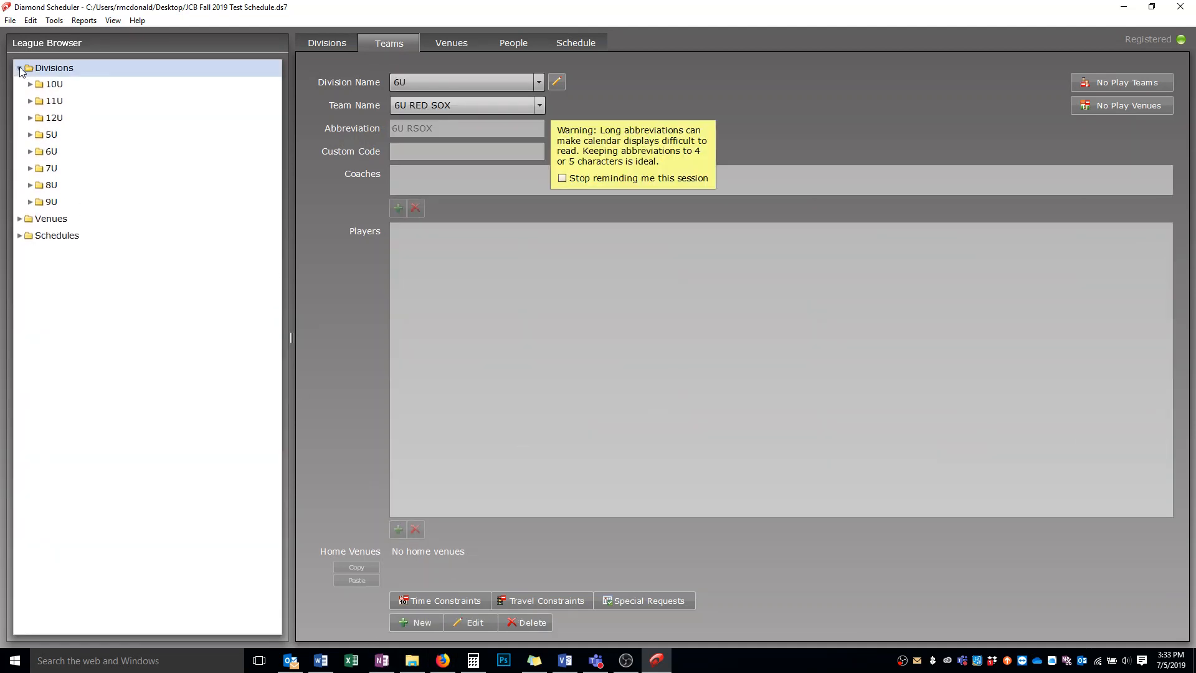
click(29, 153)
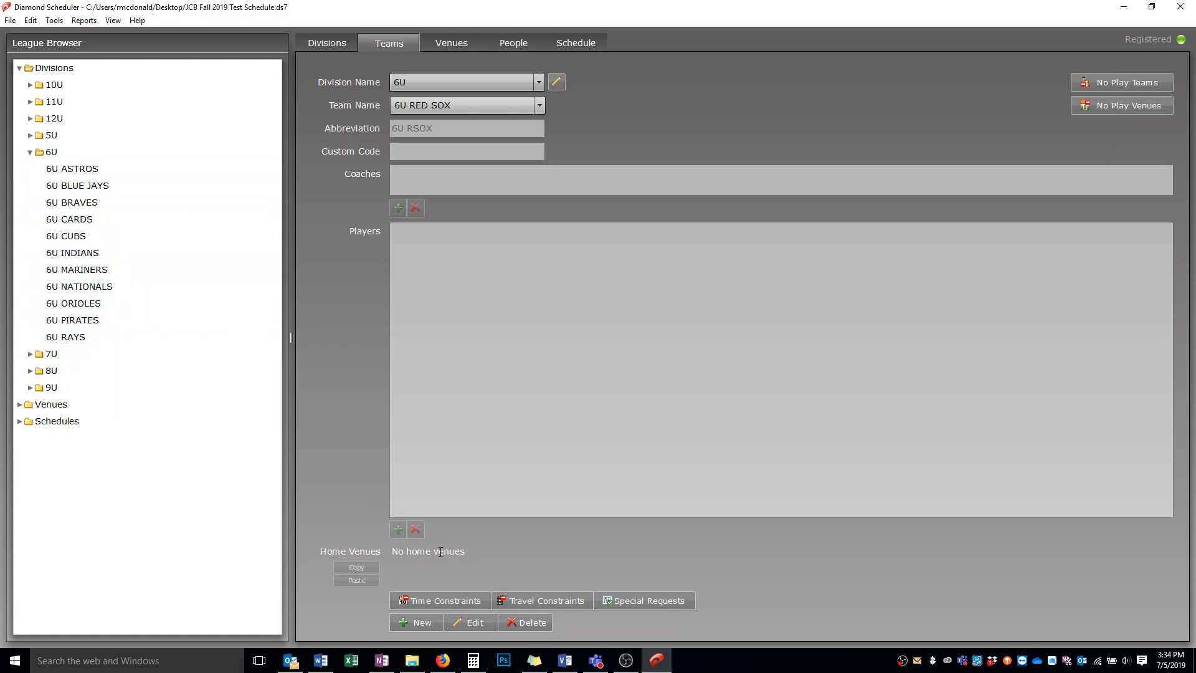
click(425, 624)
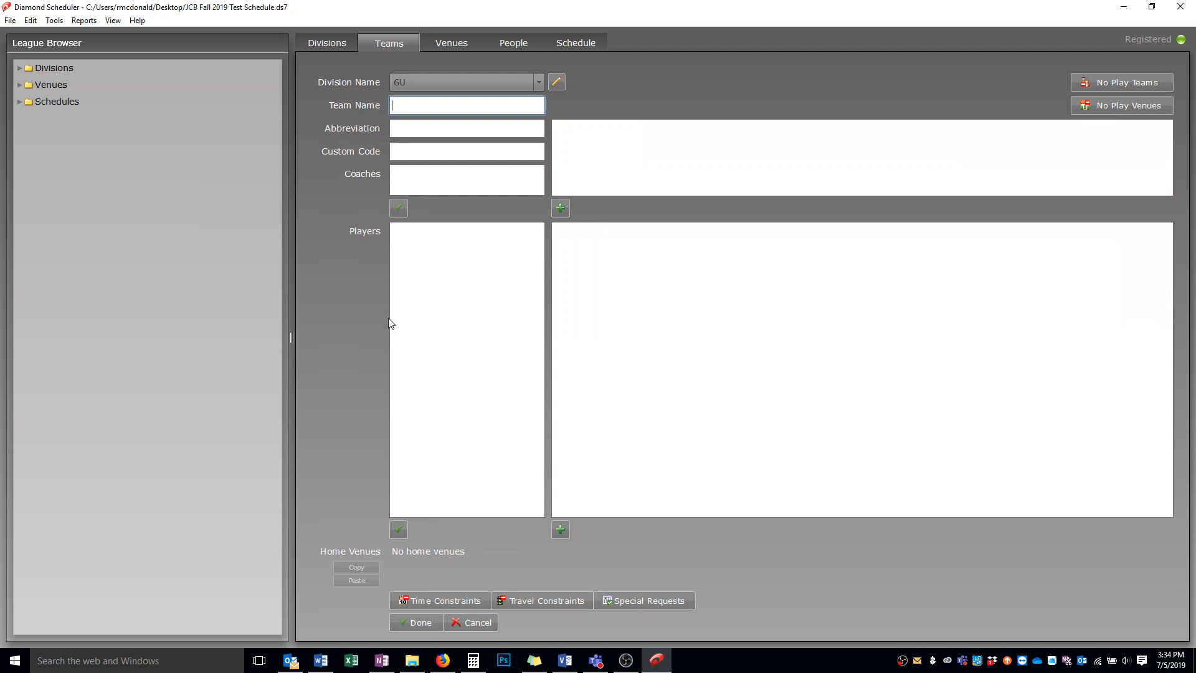
text(6U)
text(GIANTS)
key(Tab)
text(6U GIANT)
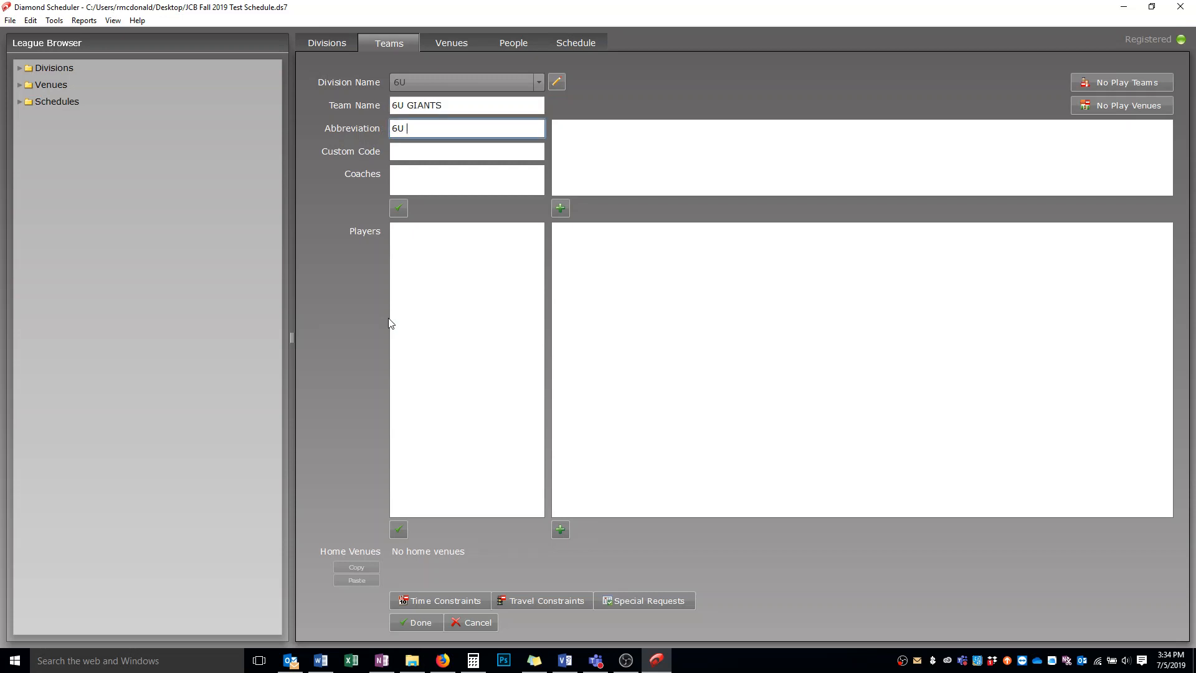
text(S)
key(BackSpace)
key(BackSpace)
key(BackSpace)
key(BackSpace)
key(BackSpace)
text(IA)
click(409, 625)
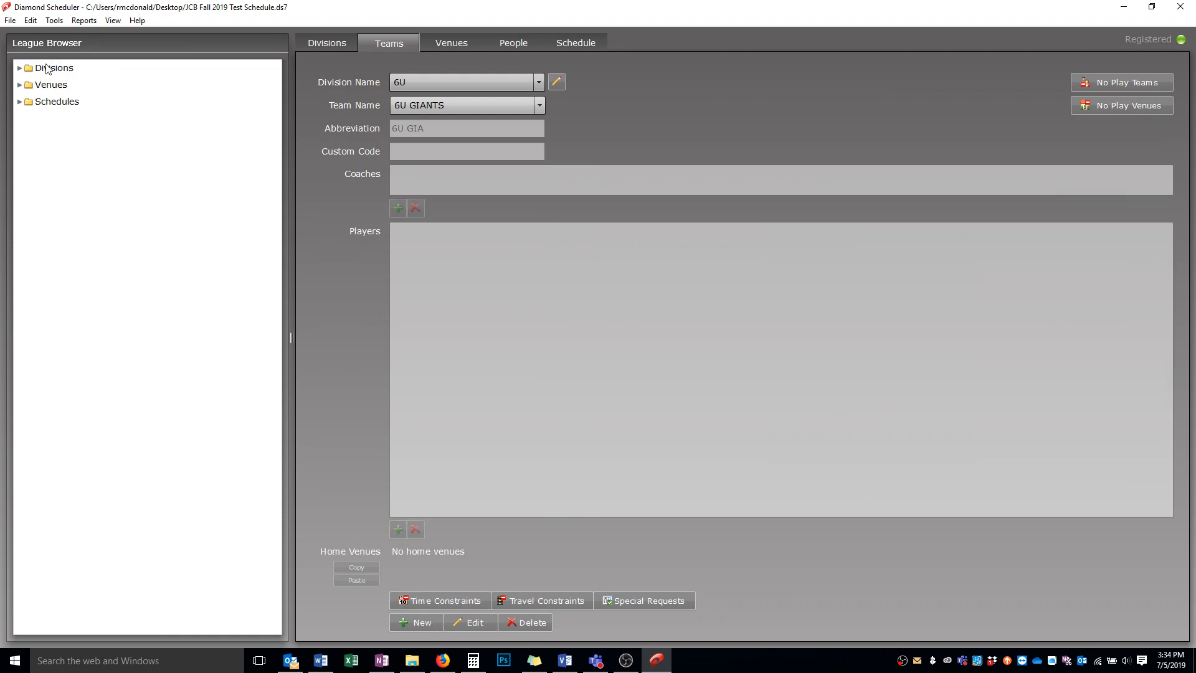
Open the Mills Field 6 venue for editing and filter its list of available teams to the 6U division.
click(19, 68)
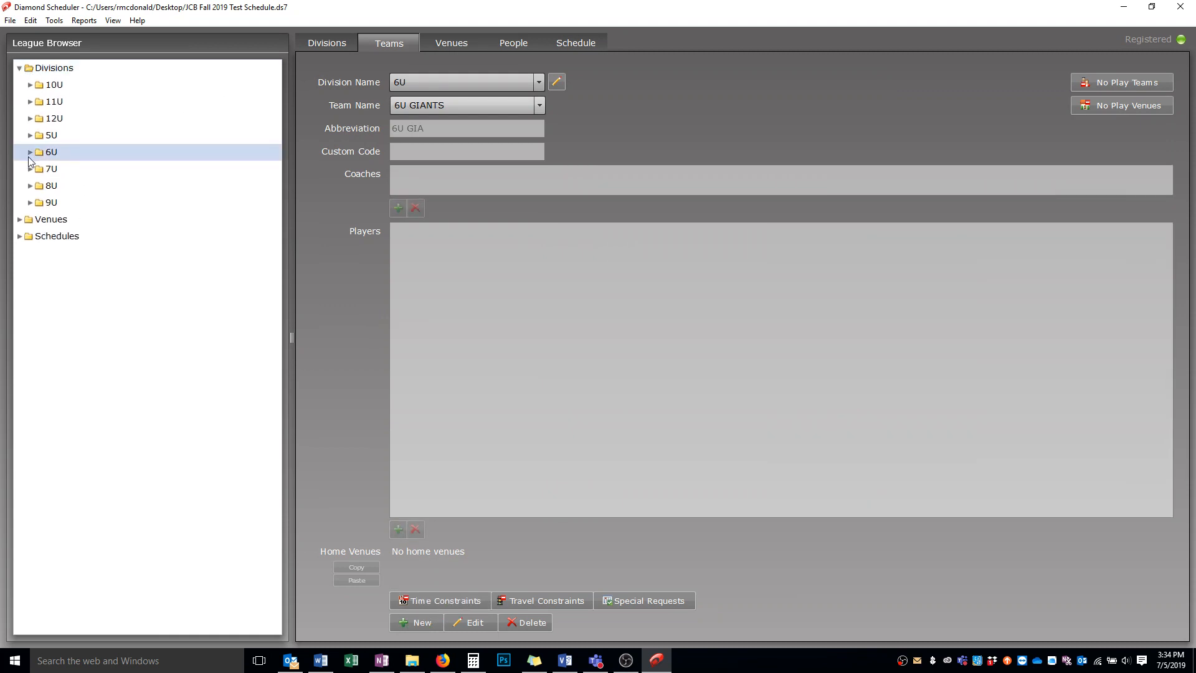
click(30, 153)
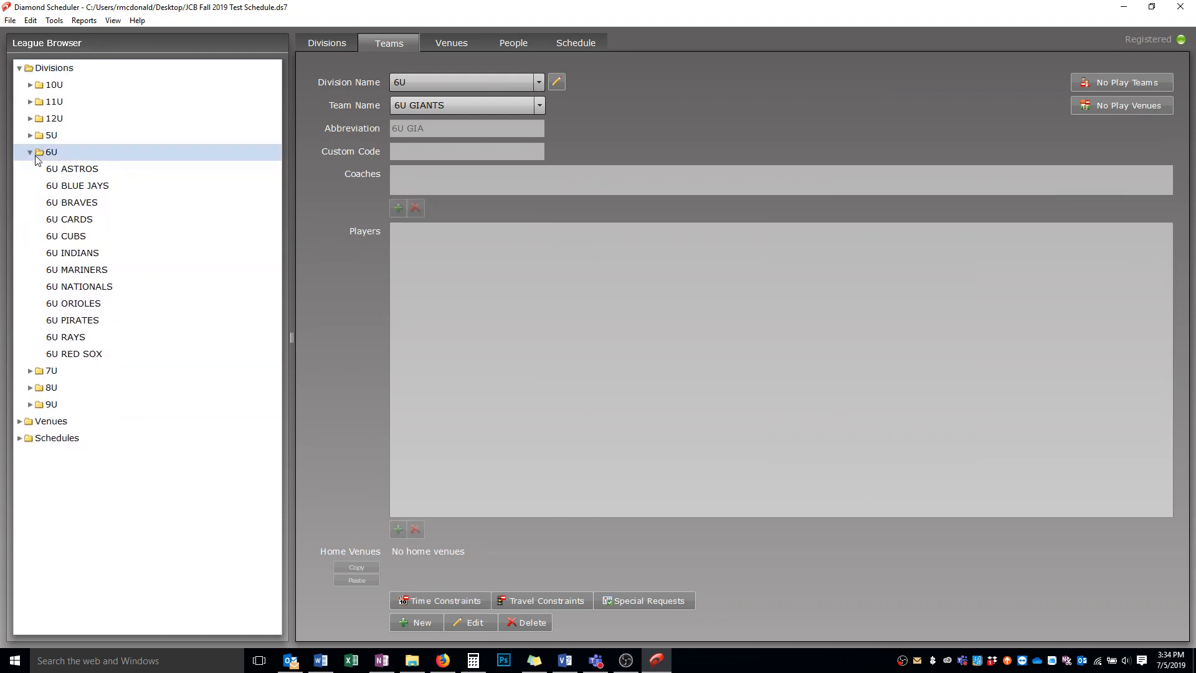
click(41, 170)
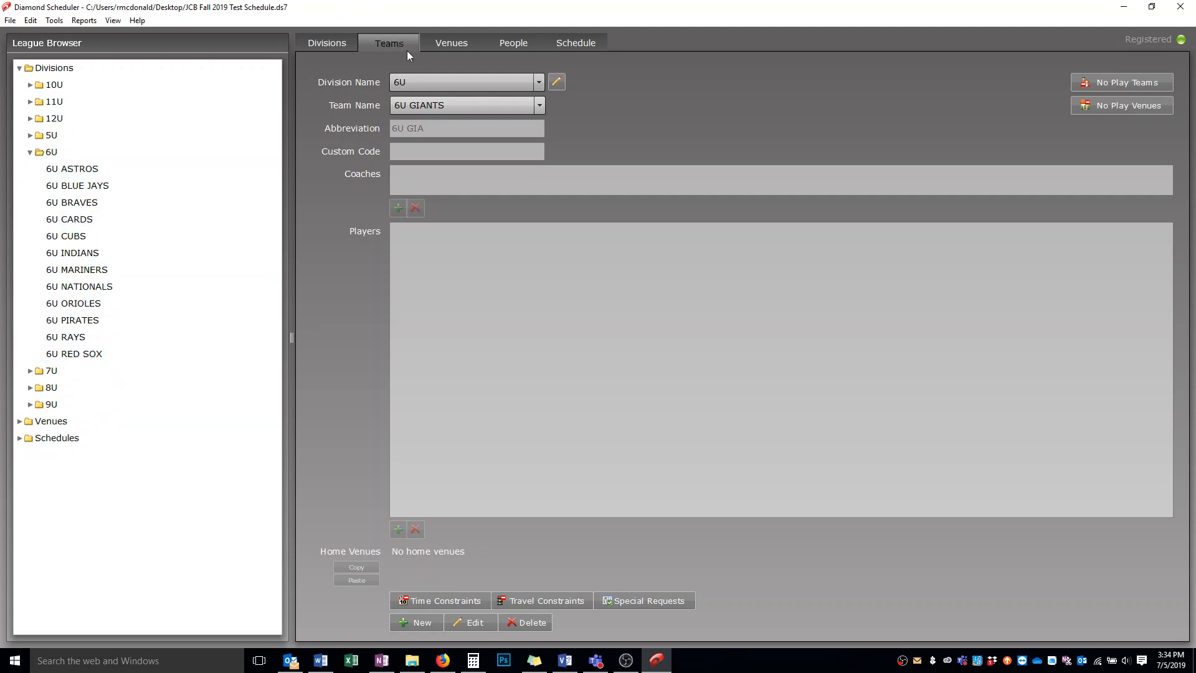
click(448, 46)
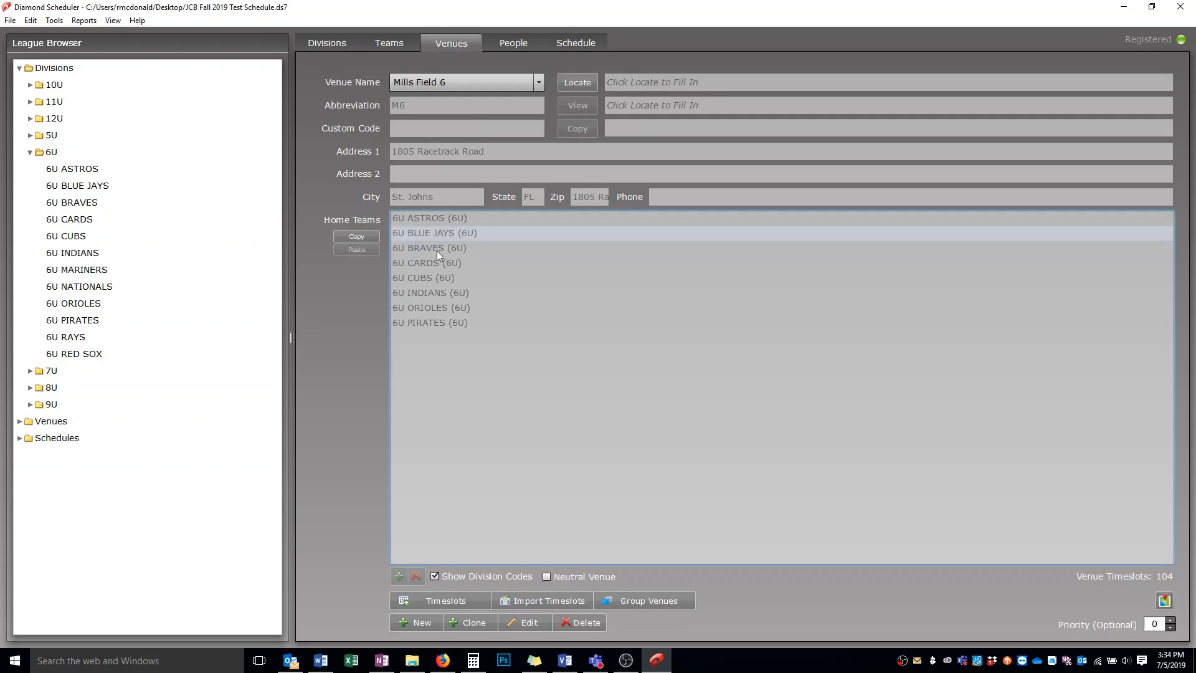
click(527, 623)
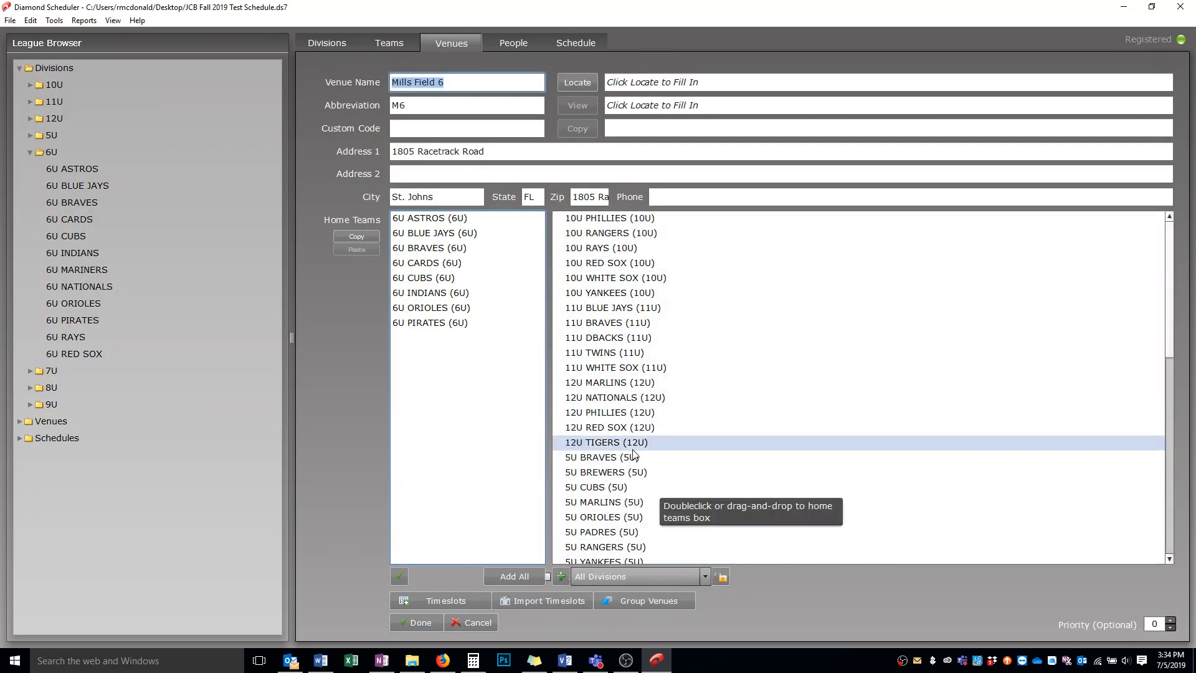
scroll(633, 454, down, 6)
scroll(641, 444, up, 5)
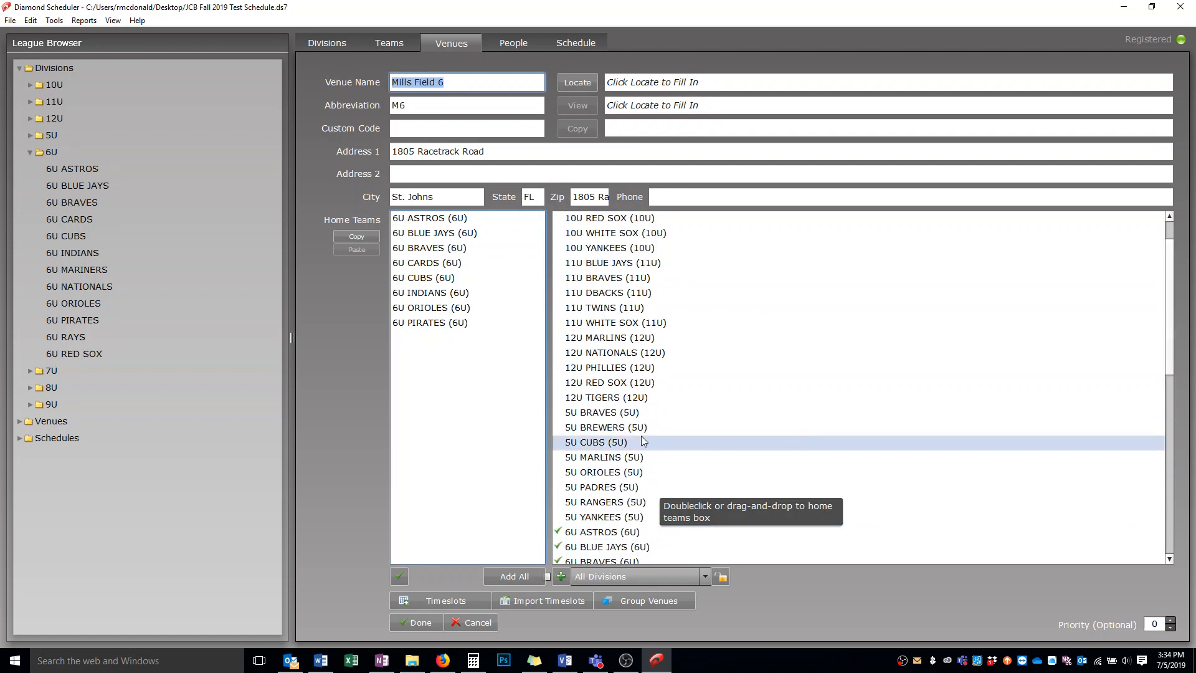
click(608, 583)
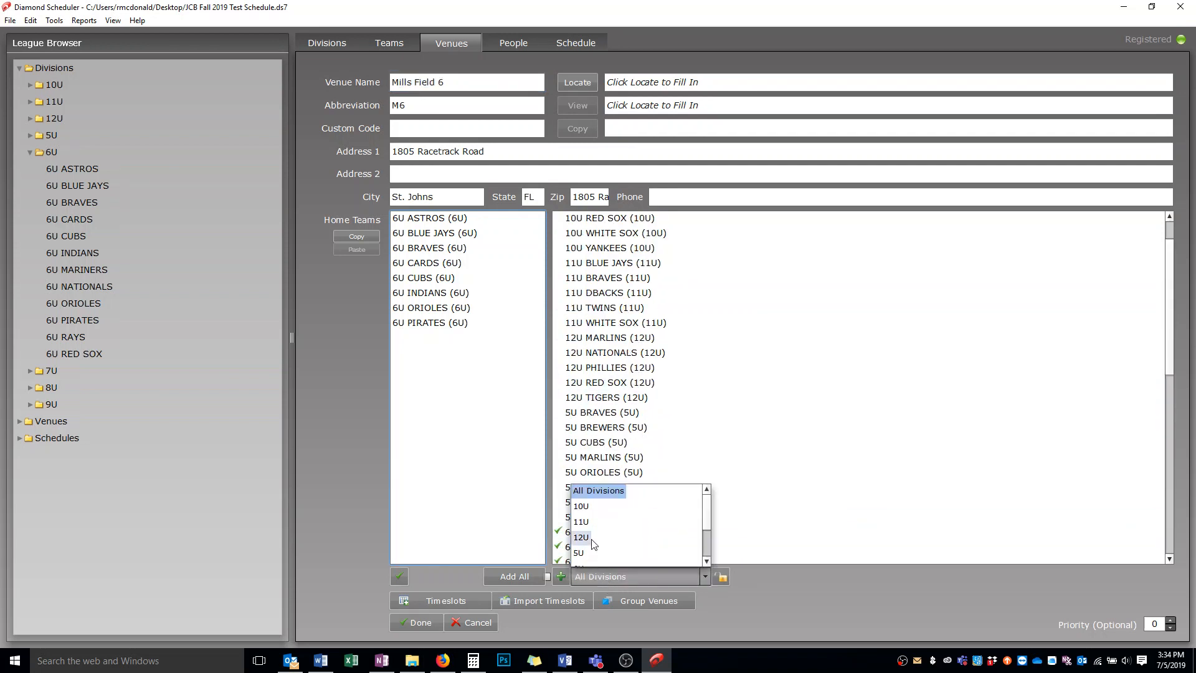
scroll(579, 536, down, 1)
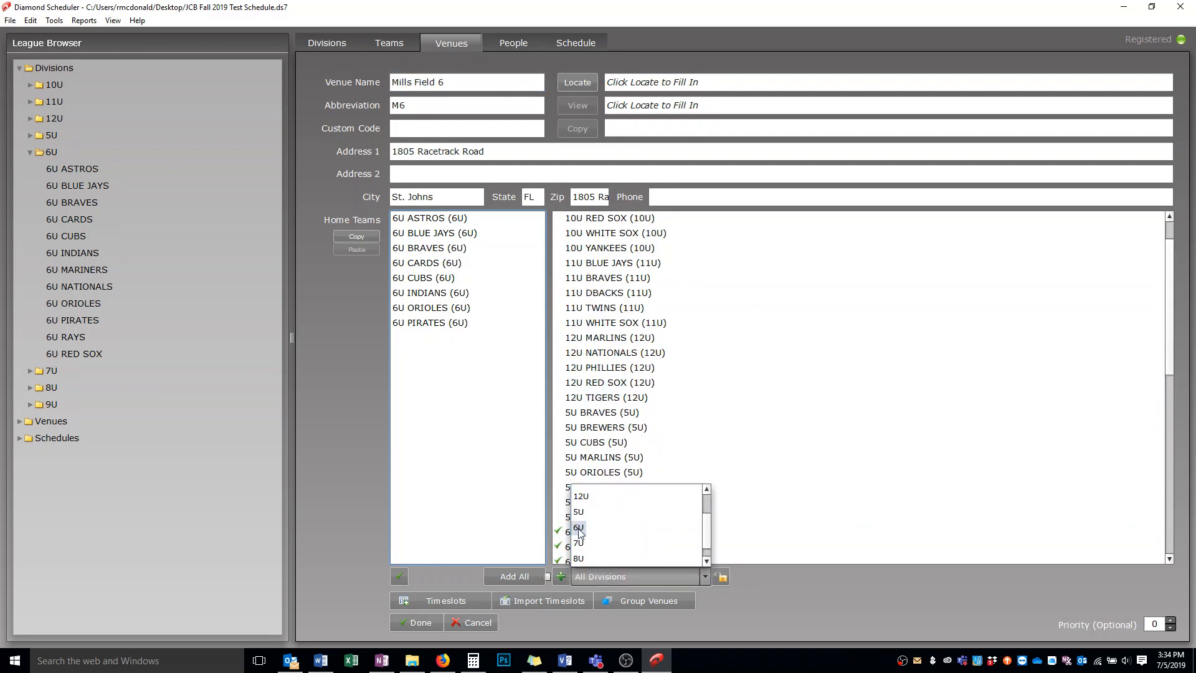
click(579, 529)
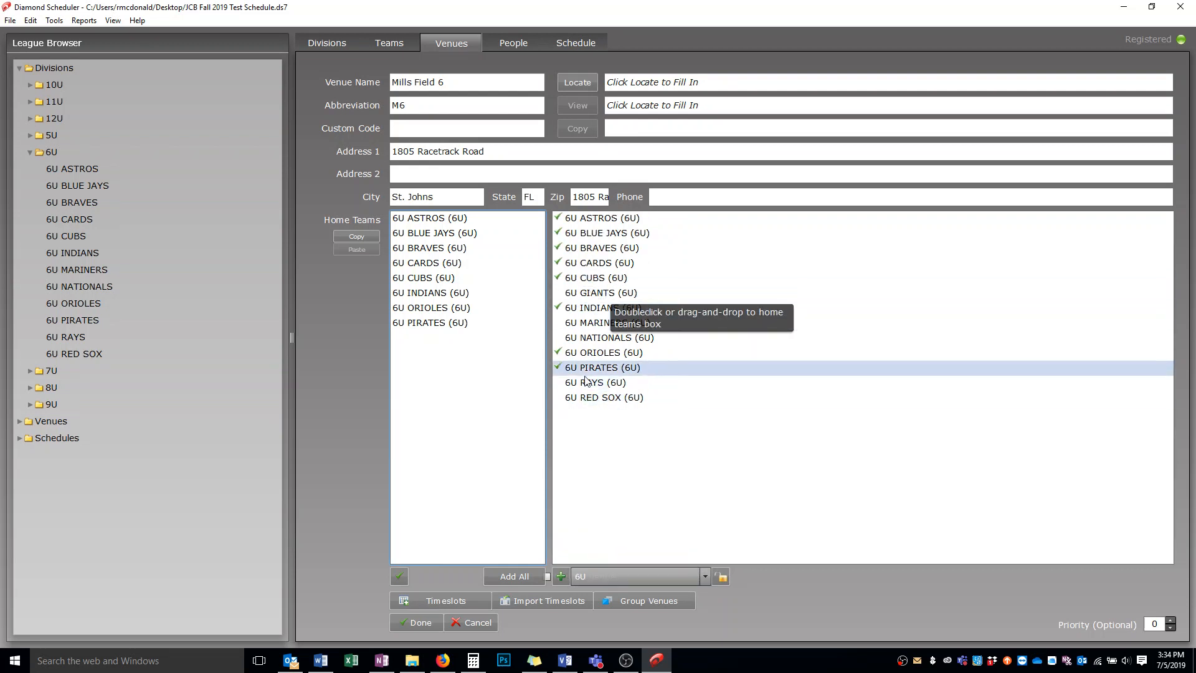
Add 6U GIANTS, 6U MARINERS, 6U NATIONALS, 6U RAYS and 6U RED SOX as home teams of Mills Field 6 and save the venue.
click(591, 296)
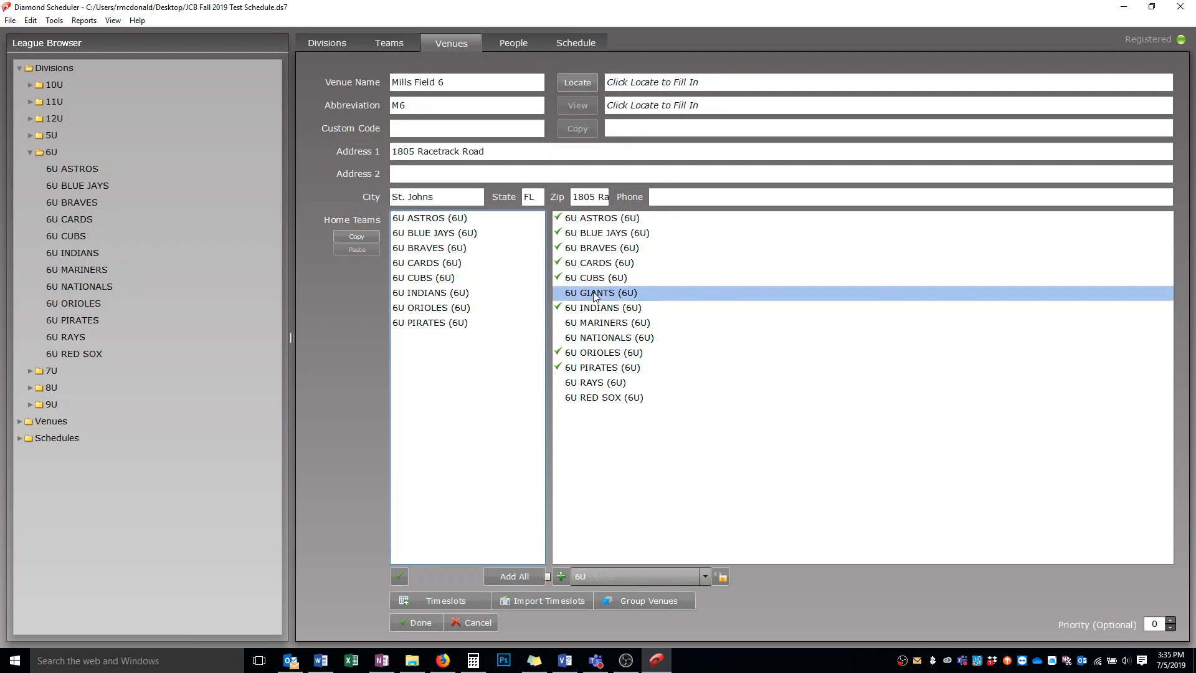
ctrl+click(586, 338)
ctrl+click(584, 384)
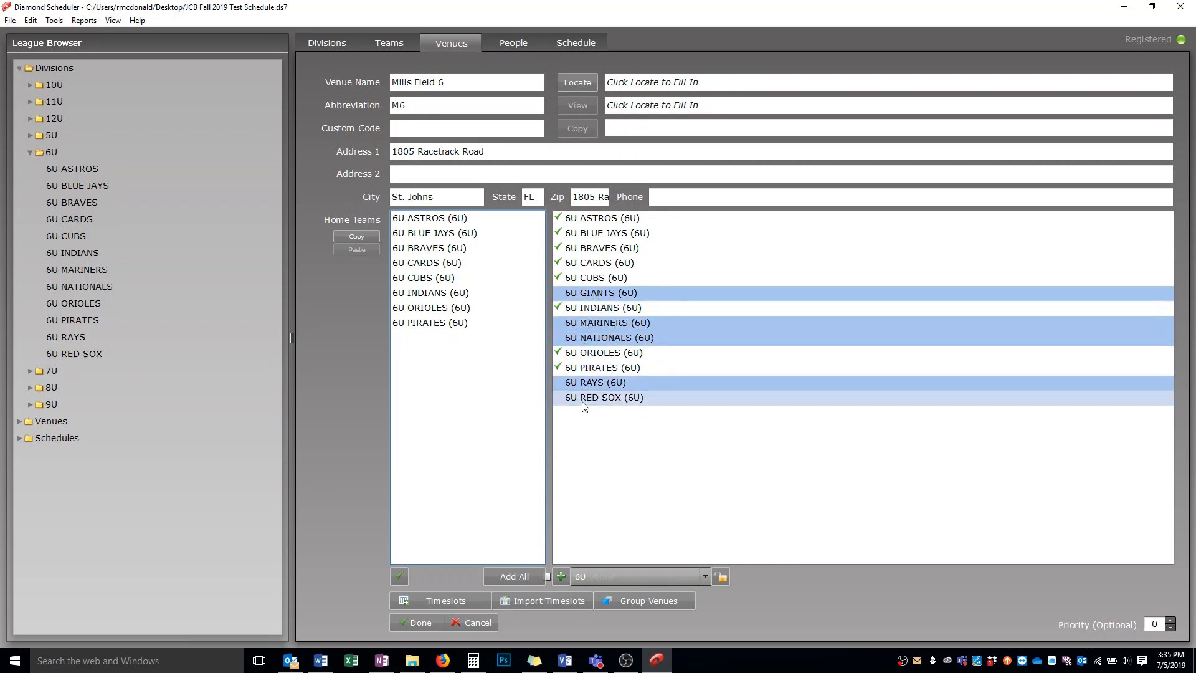
ctrl+click(584, 398)
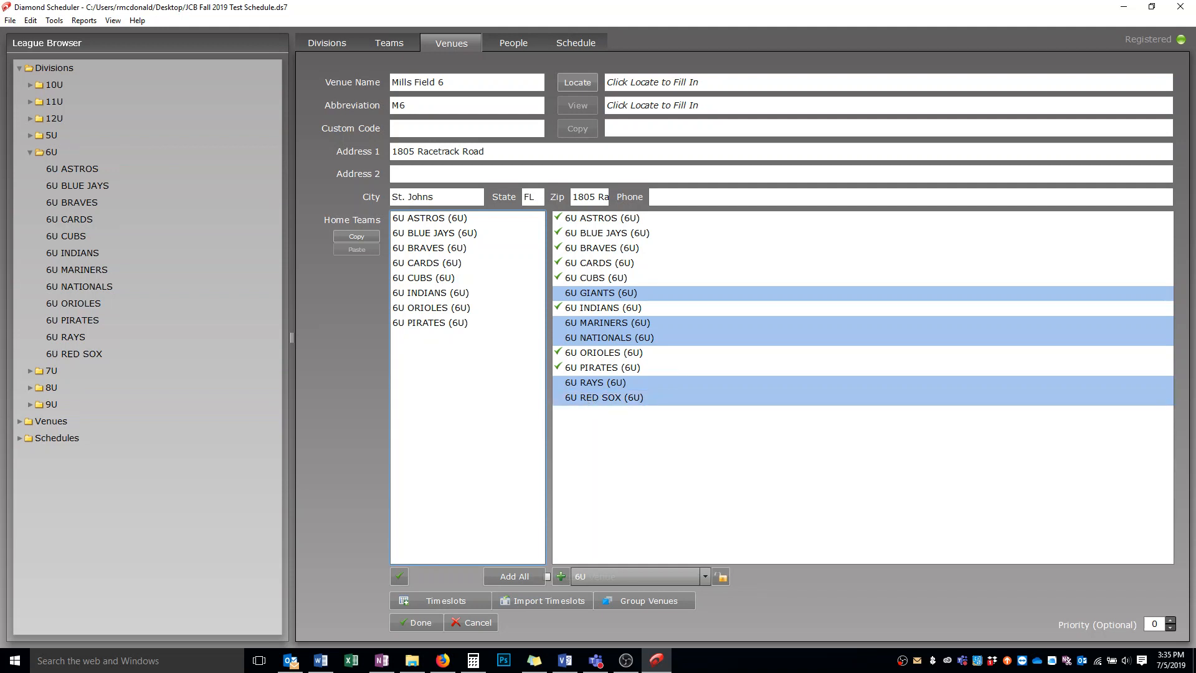
drag(583, 399, 464, 449)
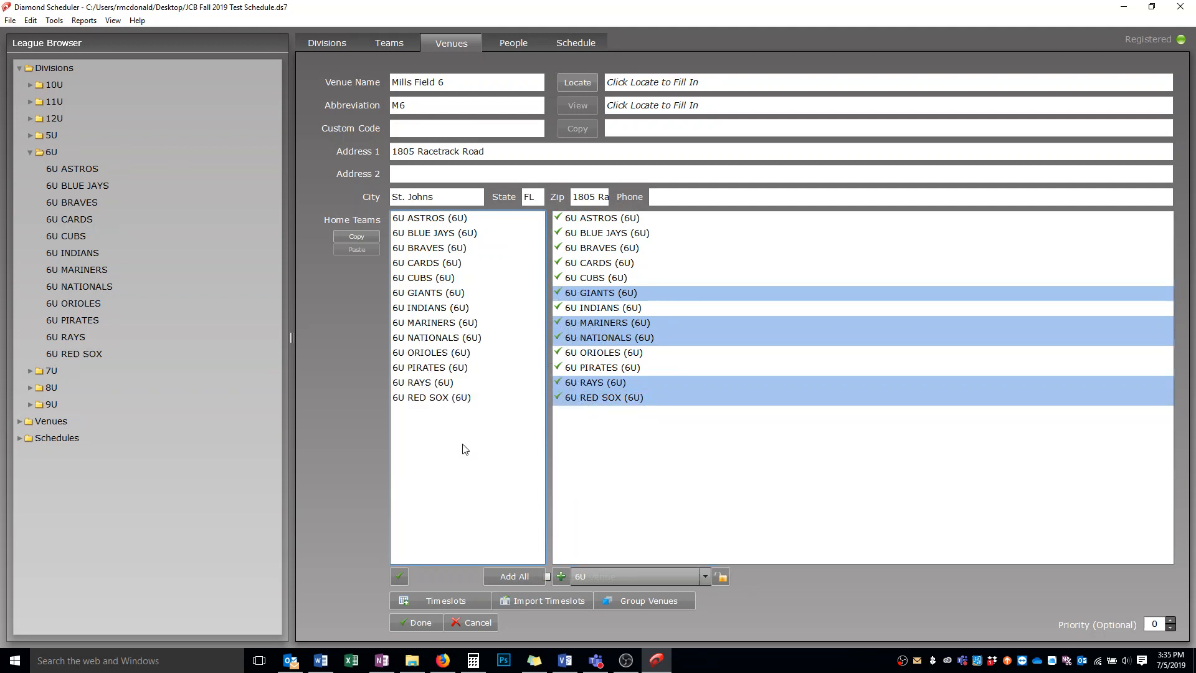
click(421, 620)
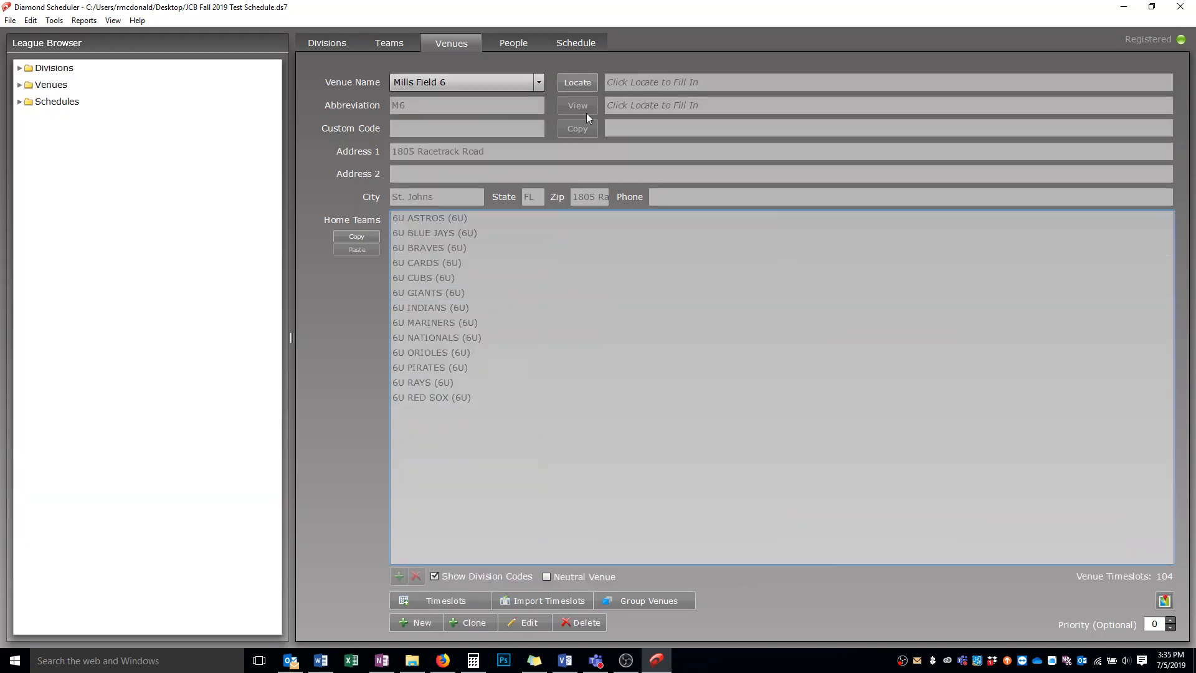
Open the round robin settings for the 6U schedule and set the spacing between games to the Weekend Method.
click(580, 43)
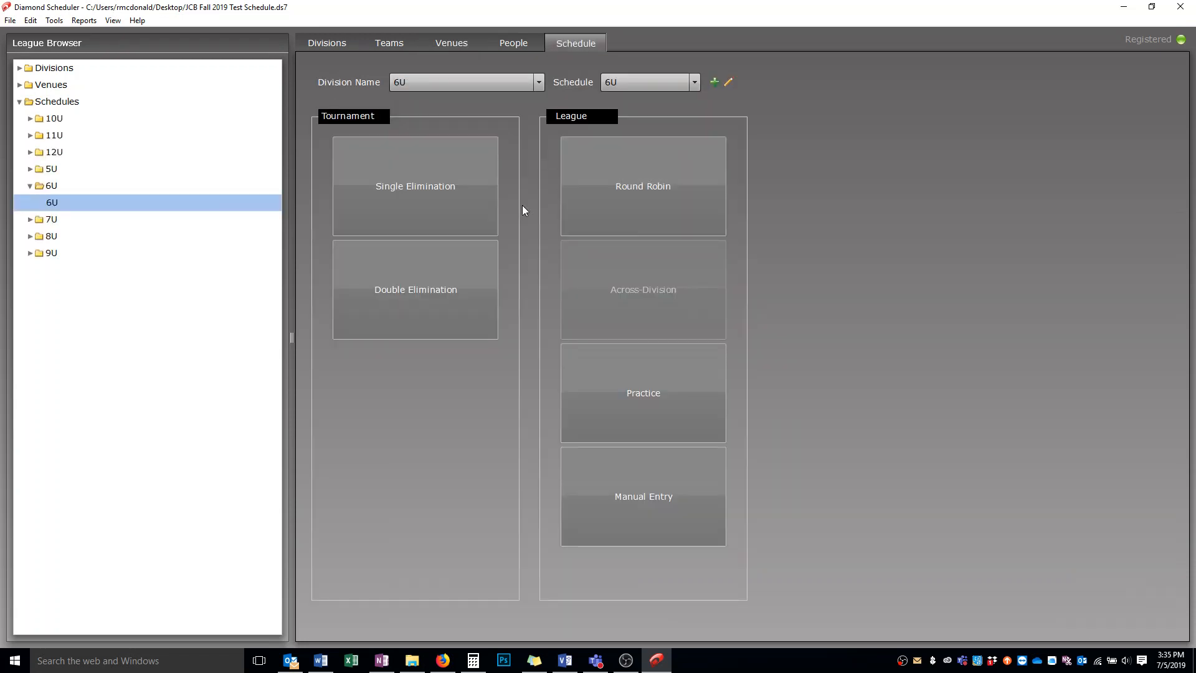
click(680, 185)
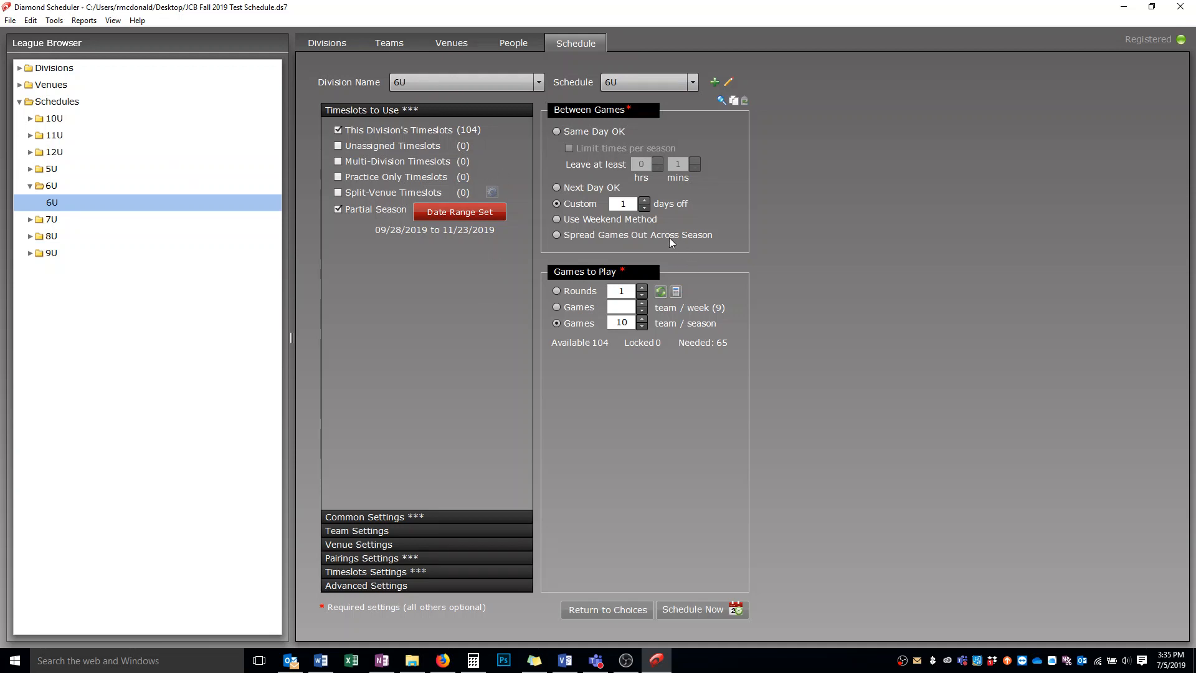
click(556, 220)
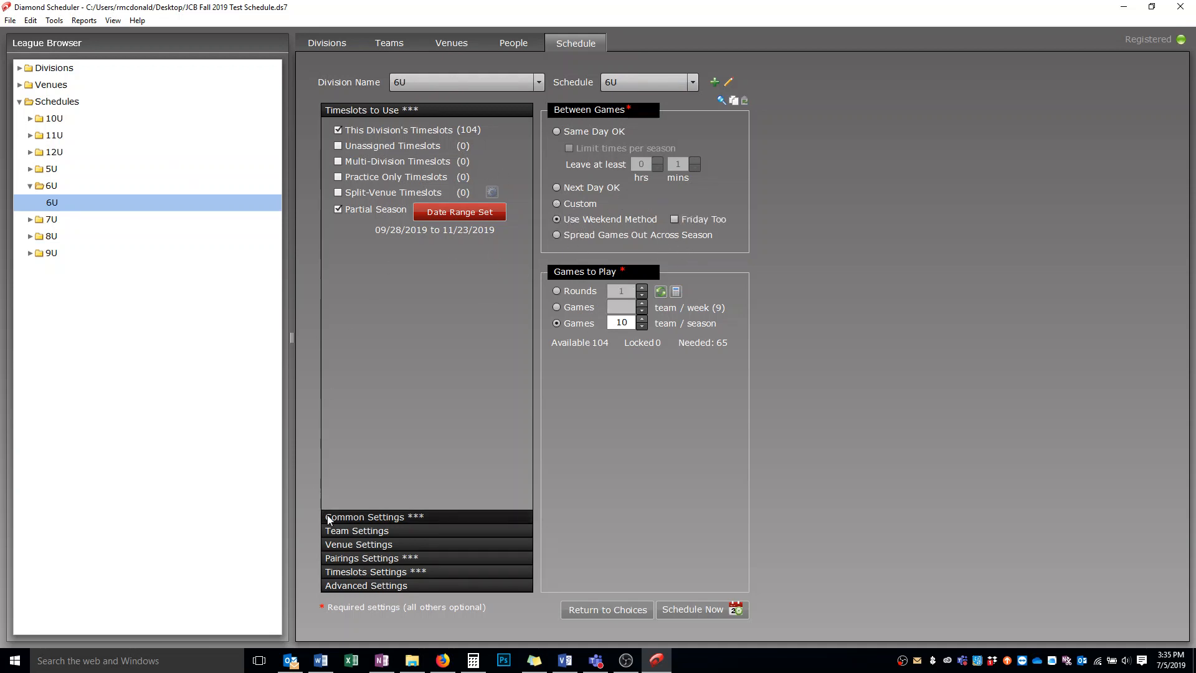
Review the common, team and venue settings, and turn off rotating the starting team in the pairings settings.
click(350, 517)
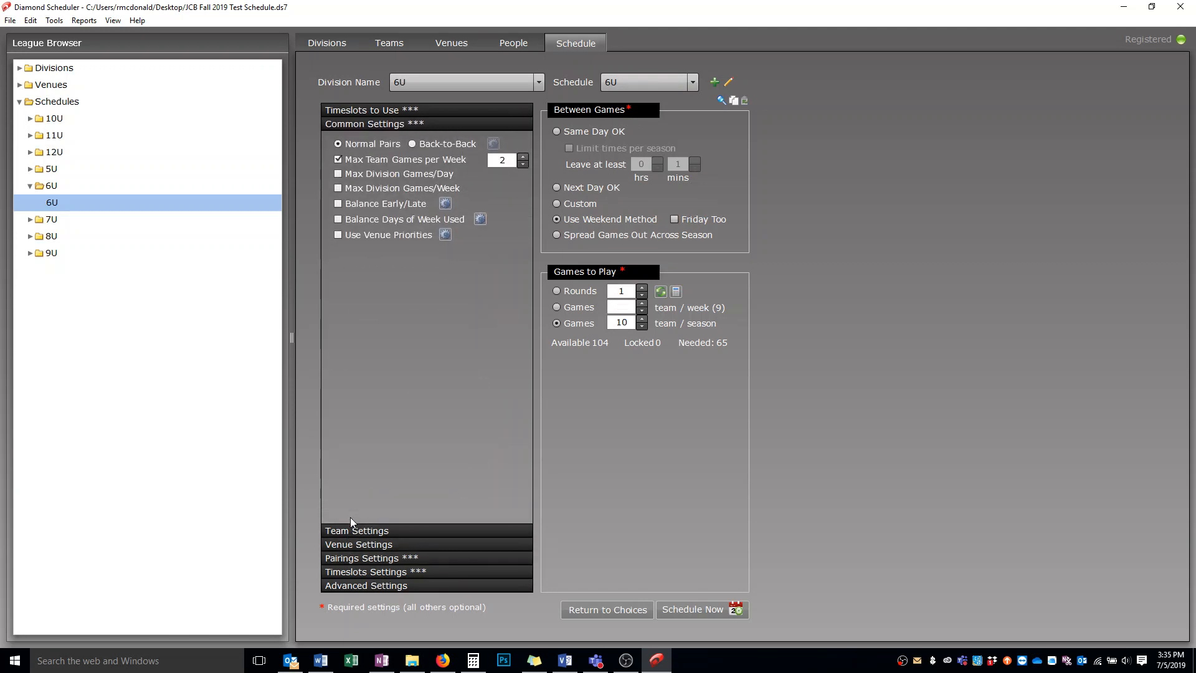
click(350, 529)
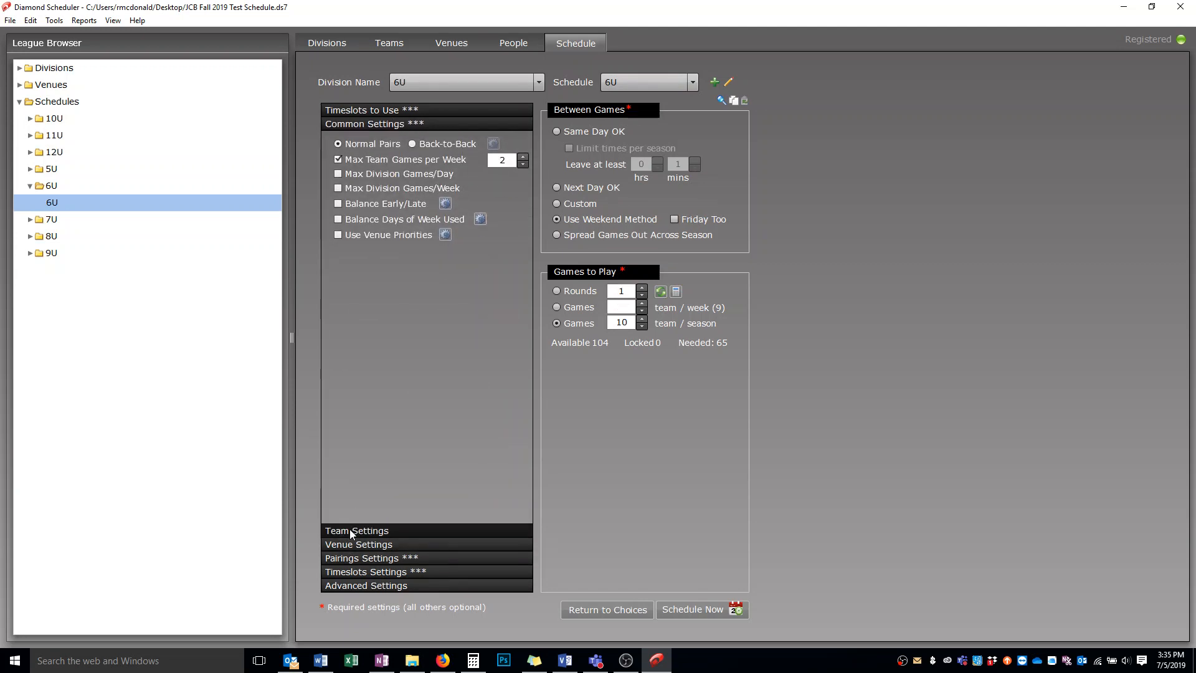
click(356, 546)
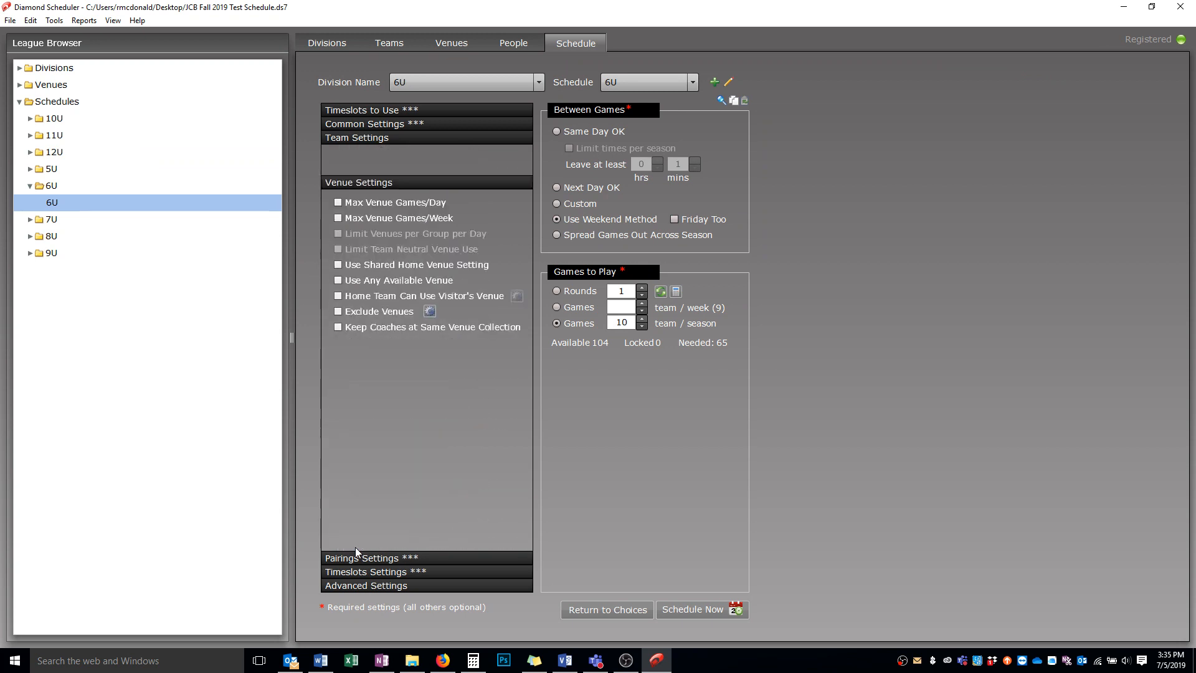
click(357, 559)
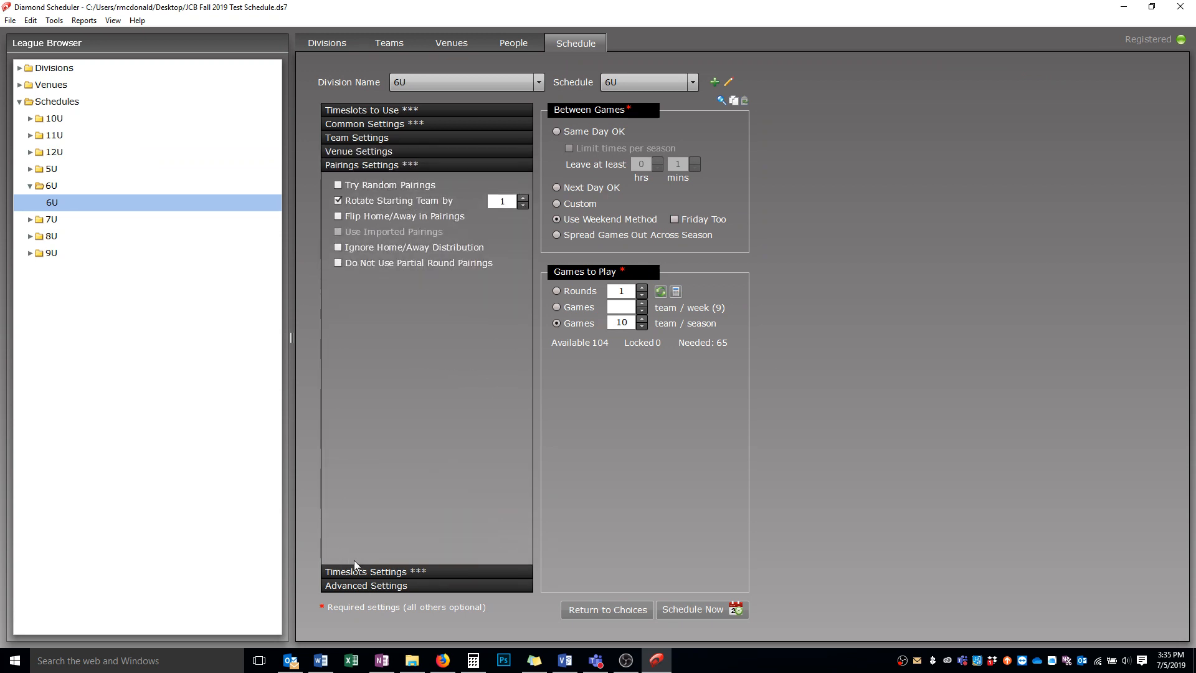
click(338, 200)
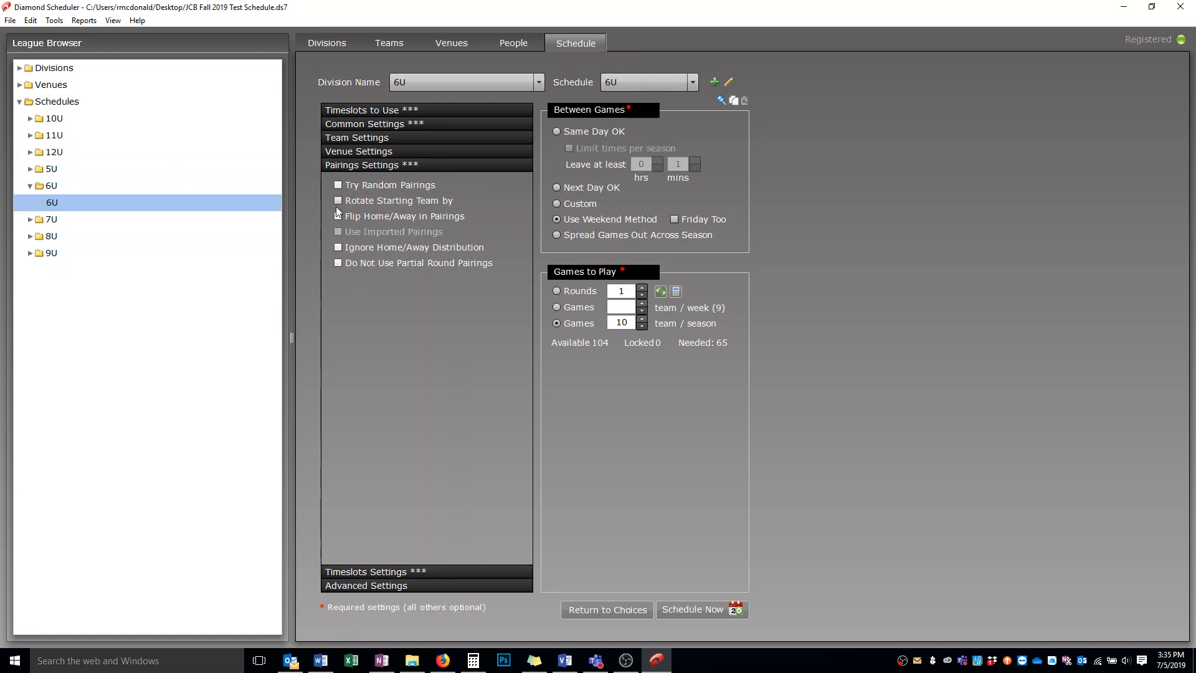
Save the day-of-week scheduling order with Saturday first, followed by Tuesday and Thursday, and generate the 6U schedule.
click(350, 571)
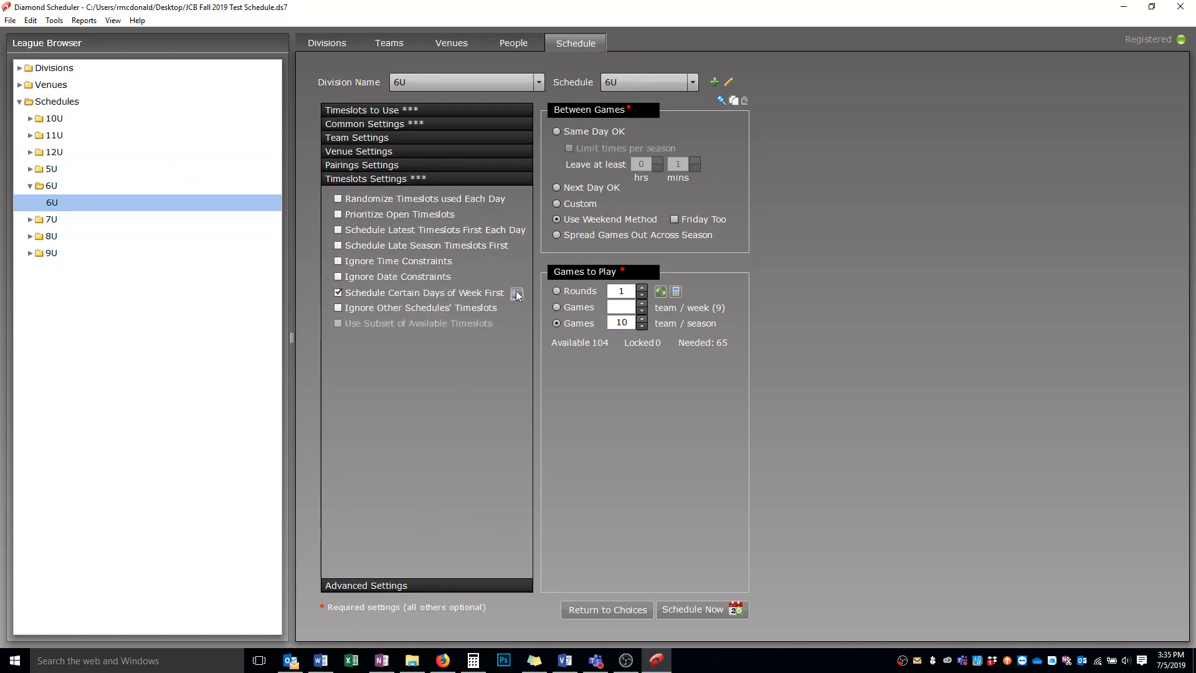
click(517, 292)
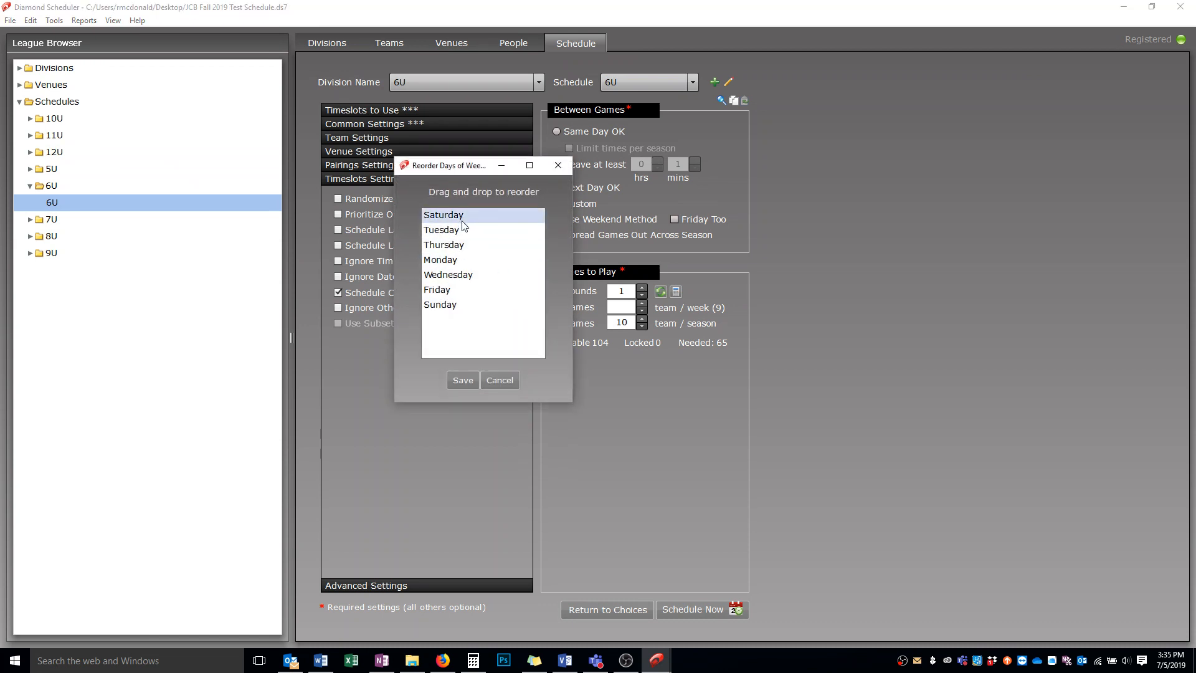
click(463, 380)
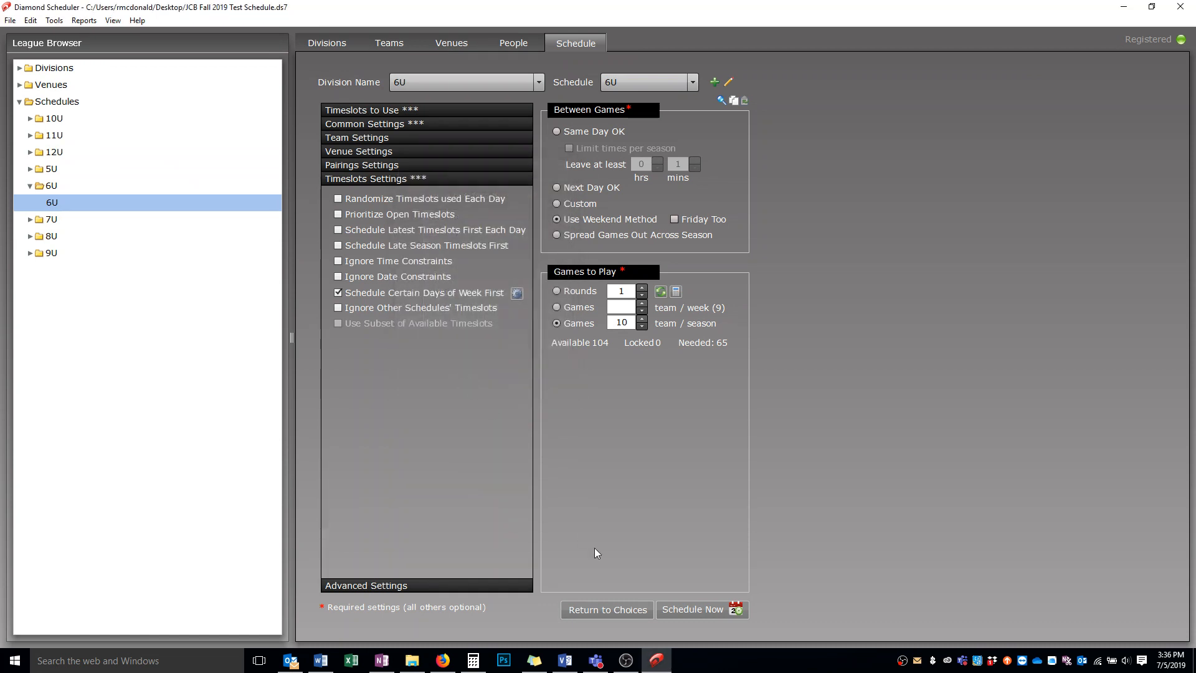
click(698, 610)
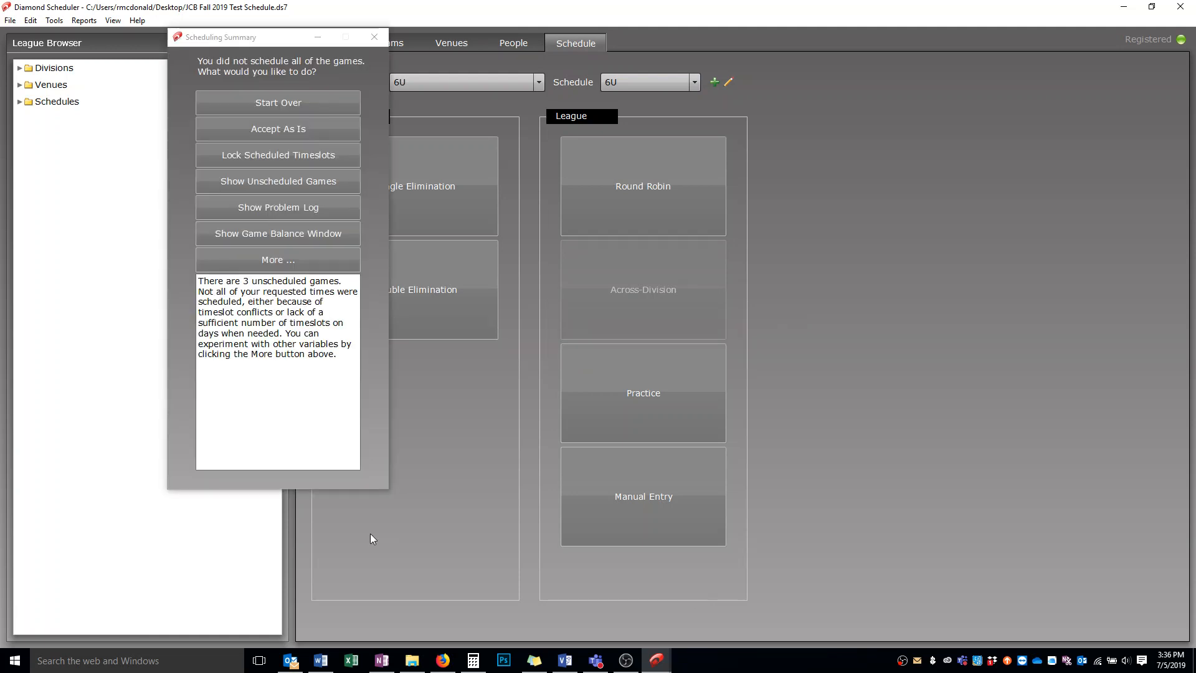
Try to place the unscheduled games with the Keep Rotating Team Pairings option, and stop that scheduling run.
click(290, 256)
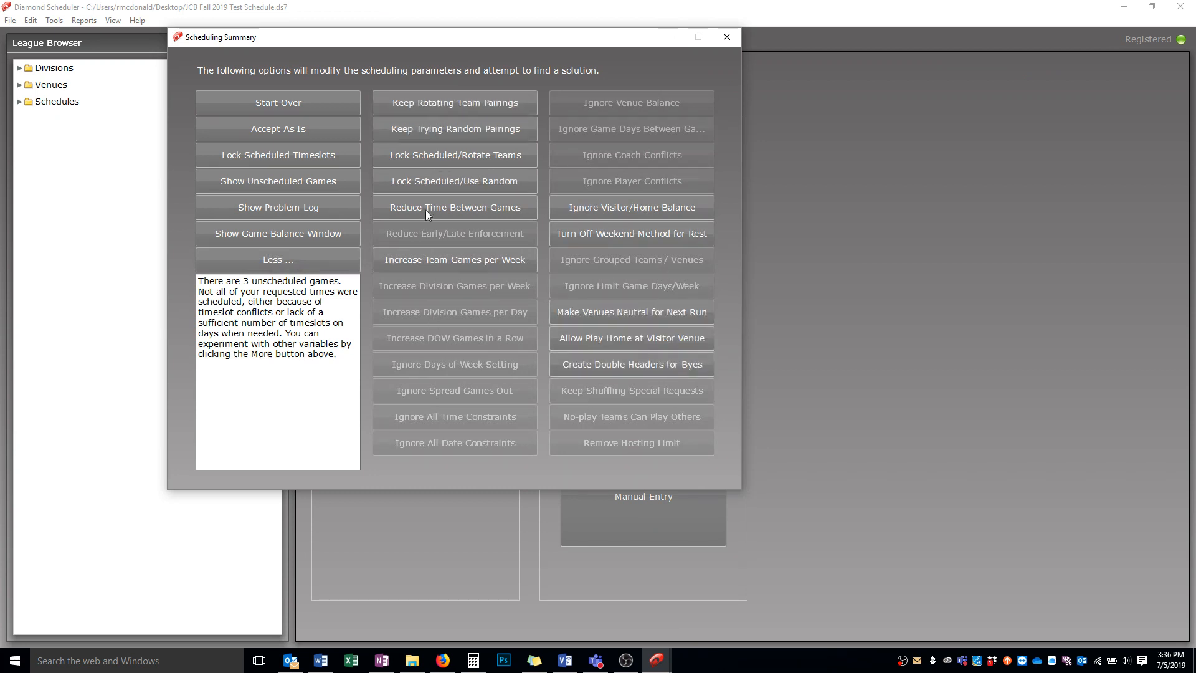
click(422, 106)
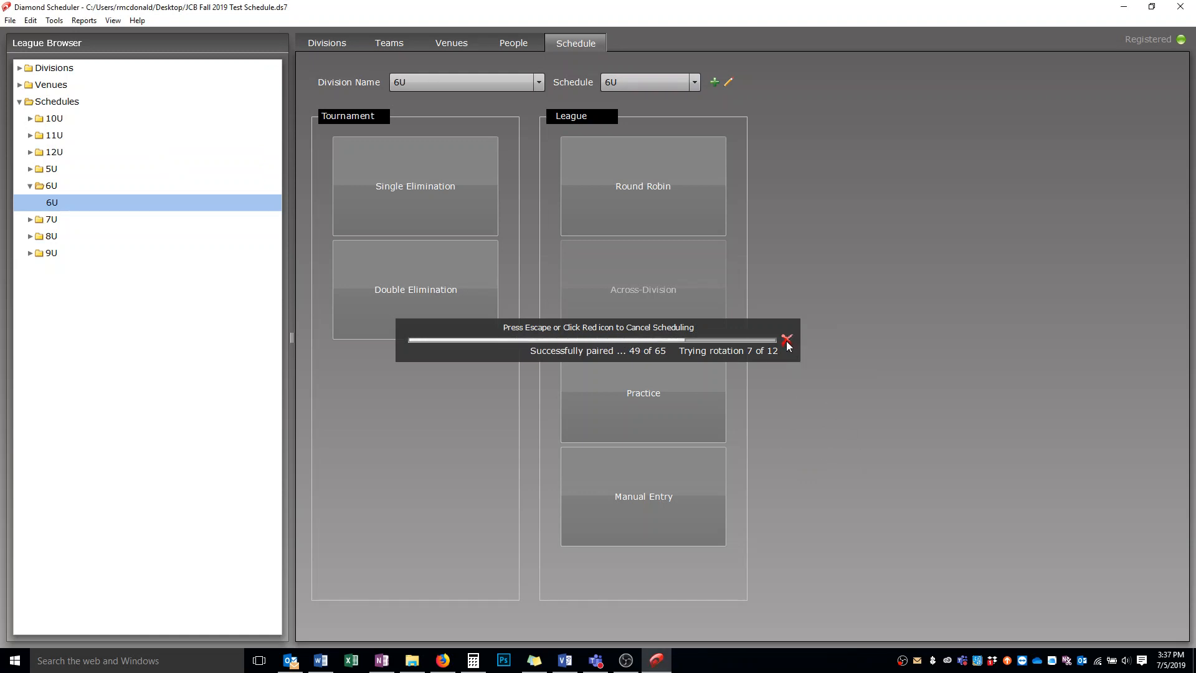
click(786, 341)
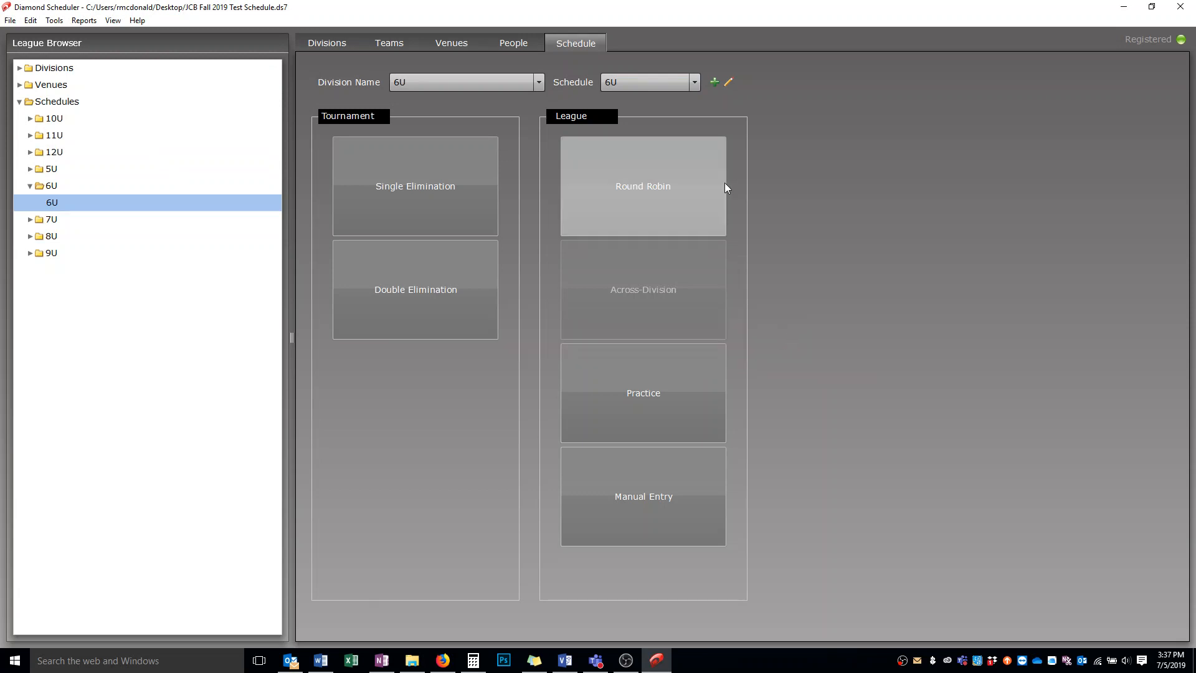
Generate the 6U round robin schedule again, and resolve its unscheduled games by ignoring visitor/home balance and turning off the Weekend Method for the rest.
click(683, 200)
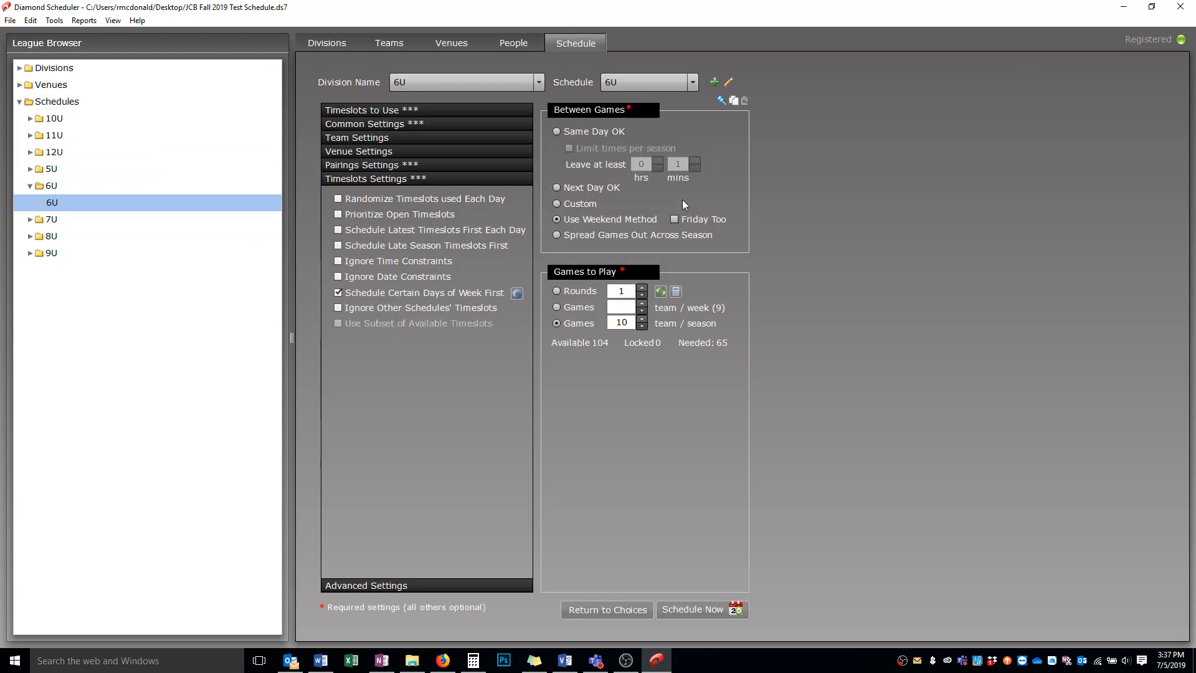
click(694, 610)
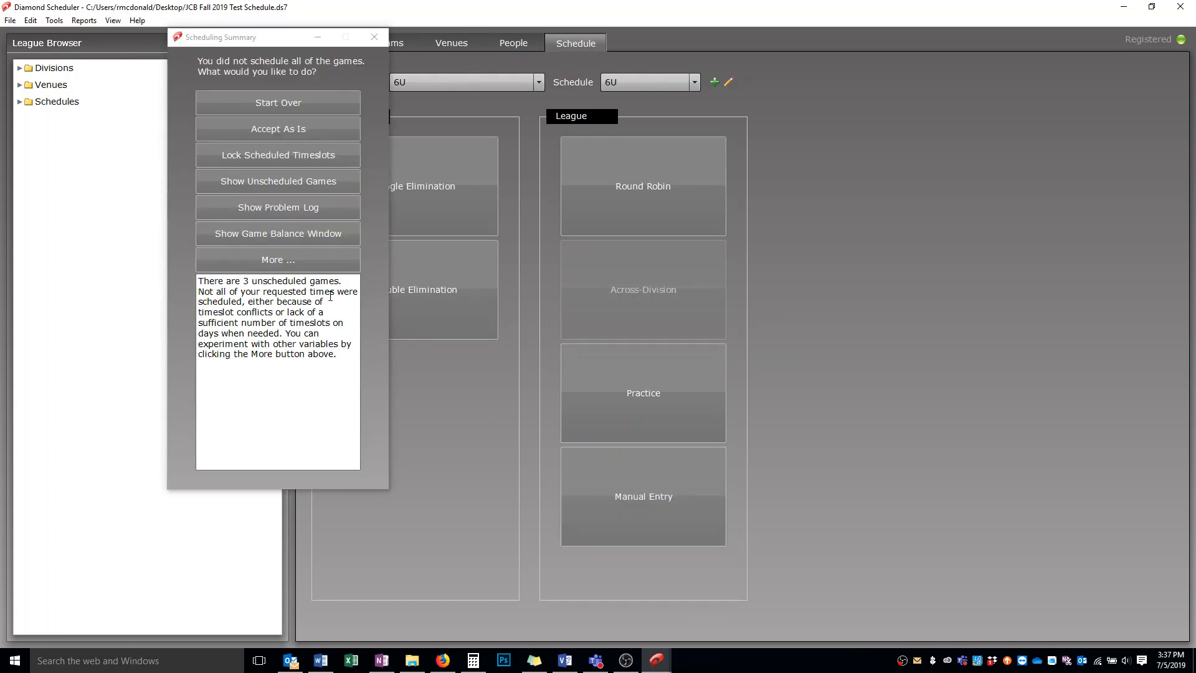
click(279, 260)
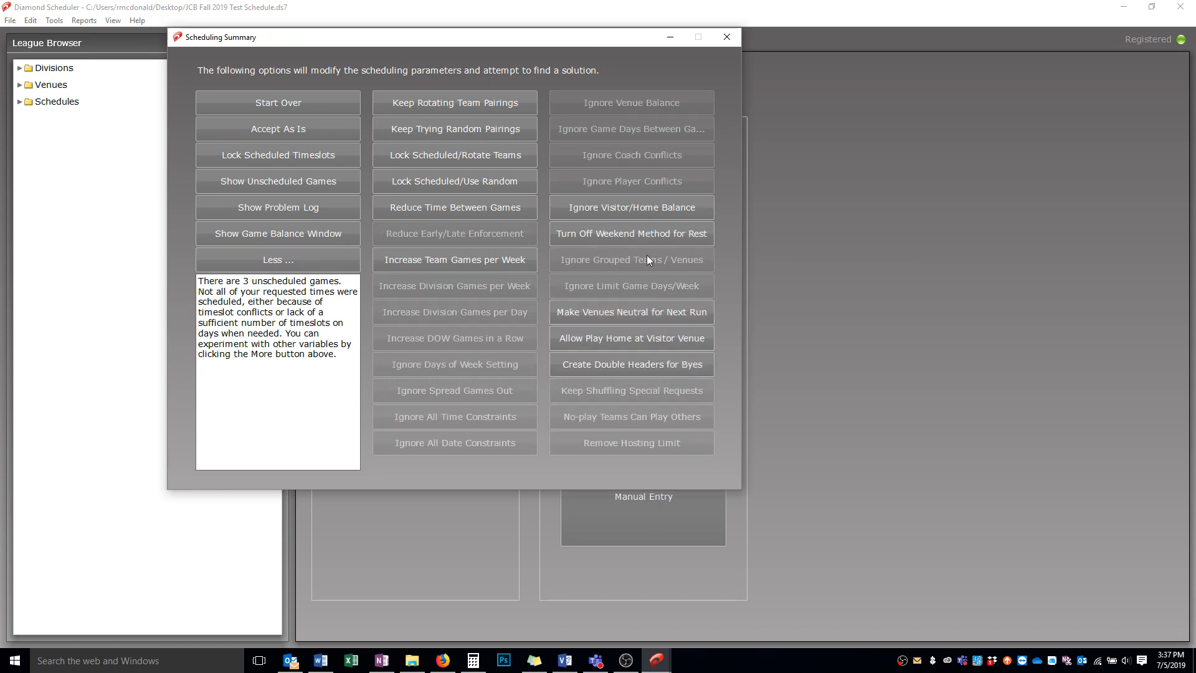
click(624, 210)
click(586, 237)
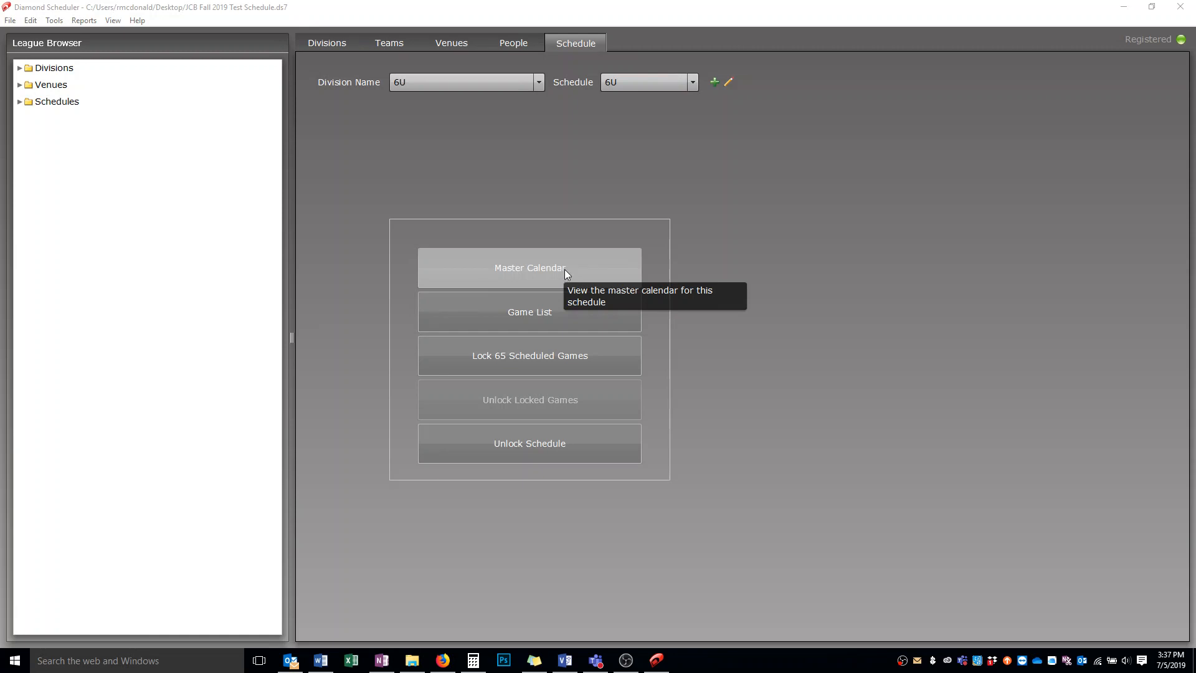
Examine the 6U games at Mills Field 6 in the master calendar for September, October and November 2019.
click(522, 263)
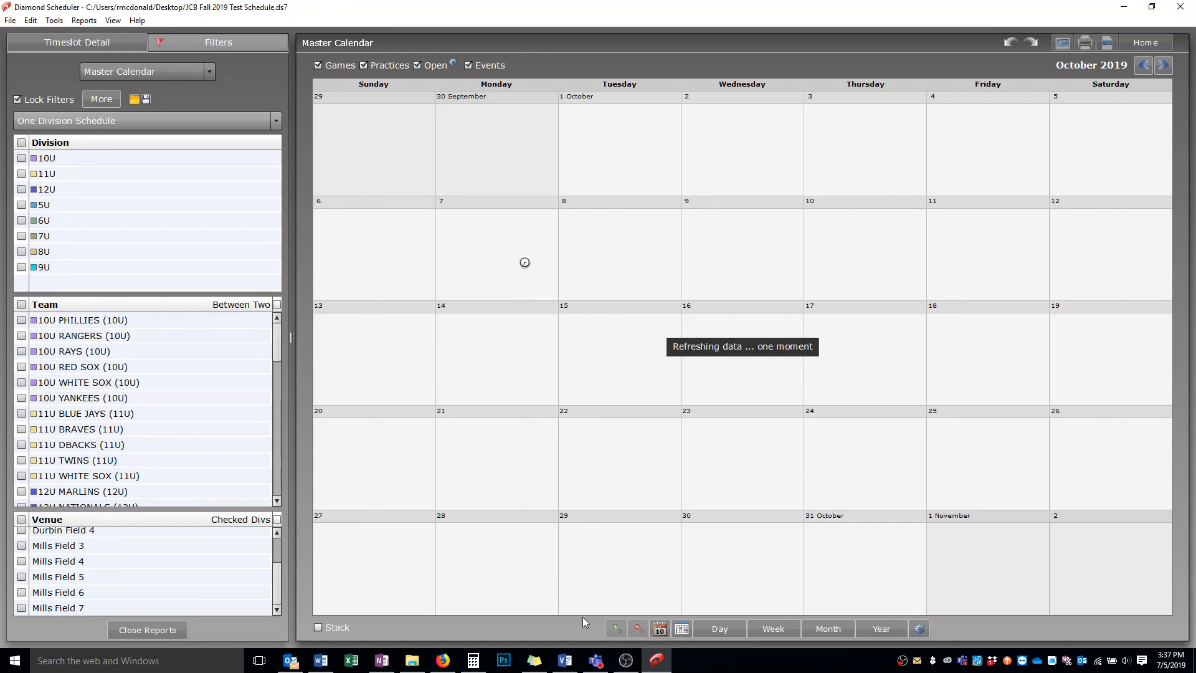
mouse_move(658, 668)
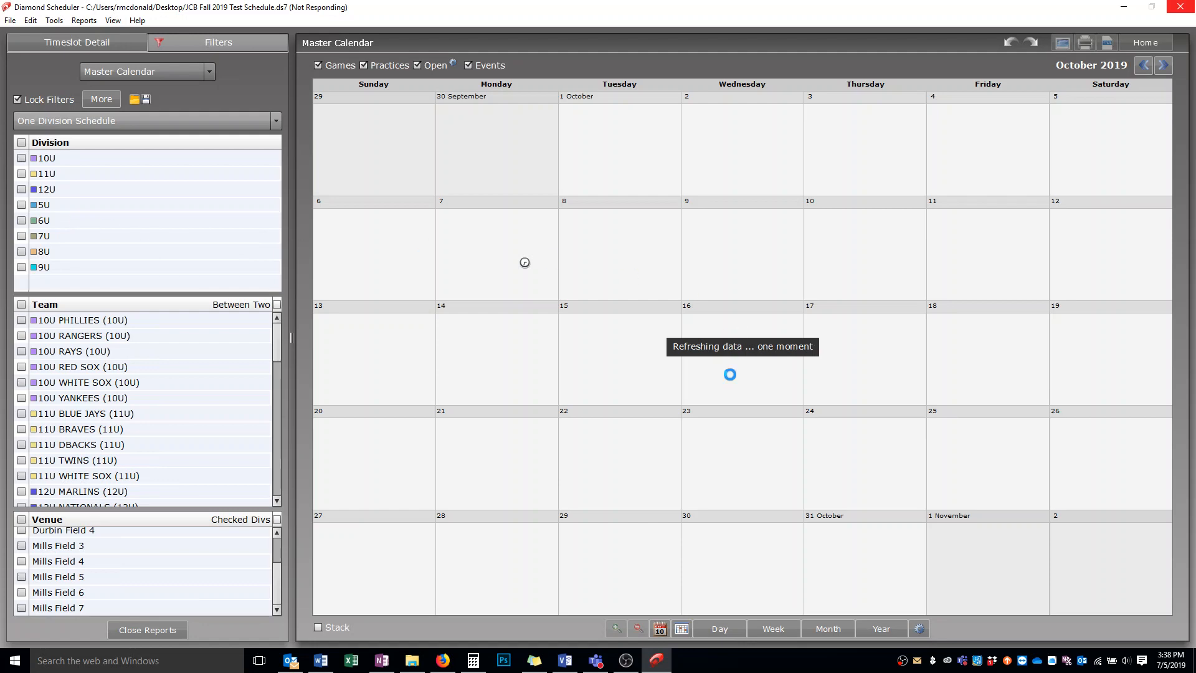
click(656, 661)
click(656, 662)
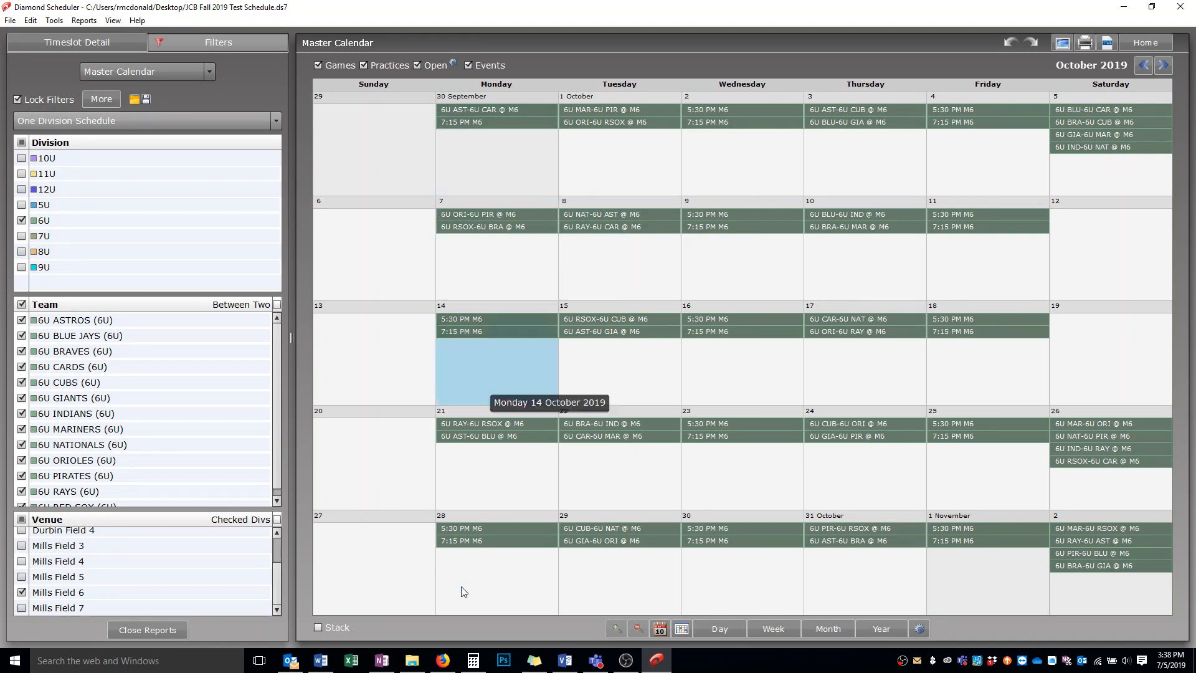
click(1146, 66)
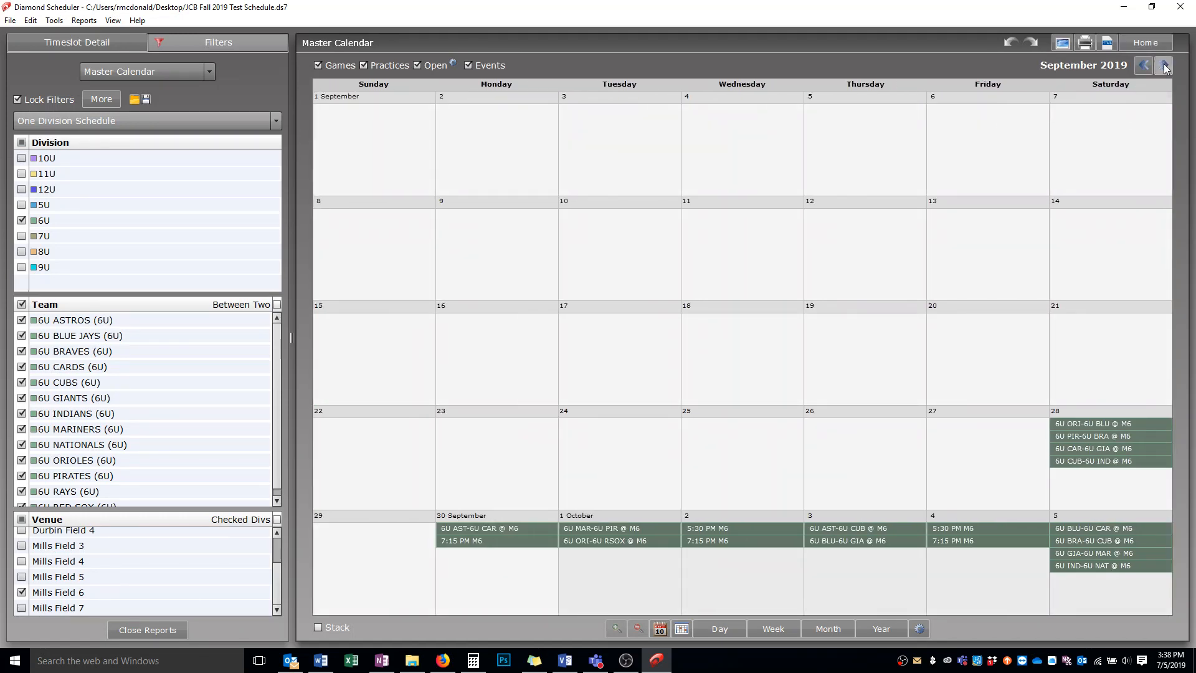
click(1163, 66)
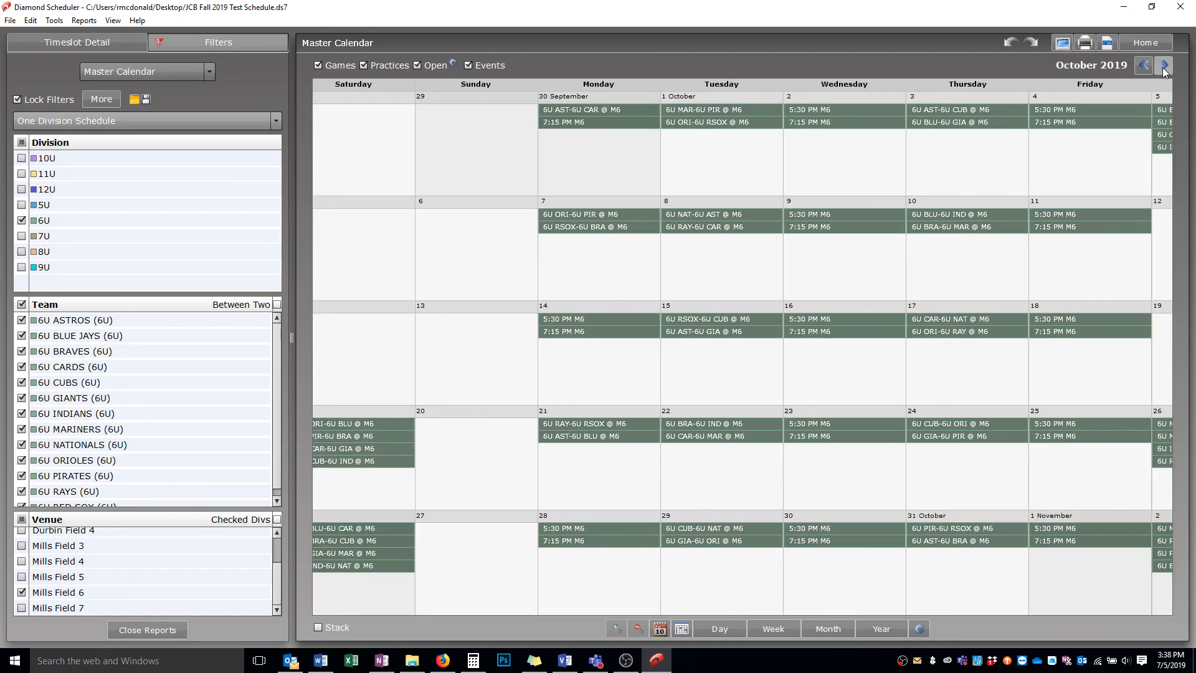
click(1162, 67)
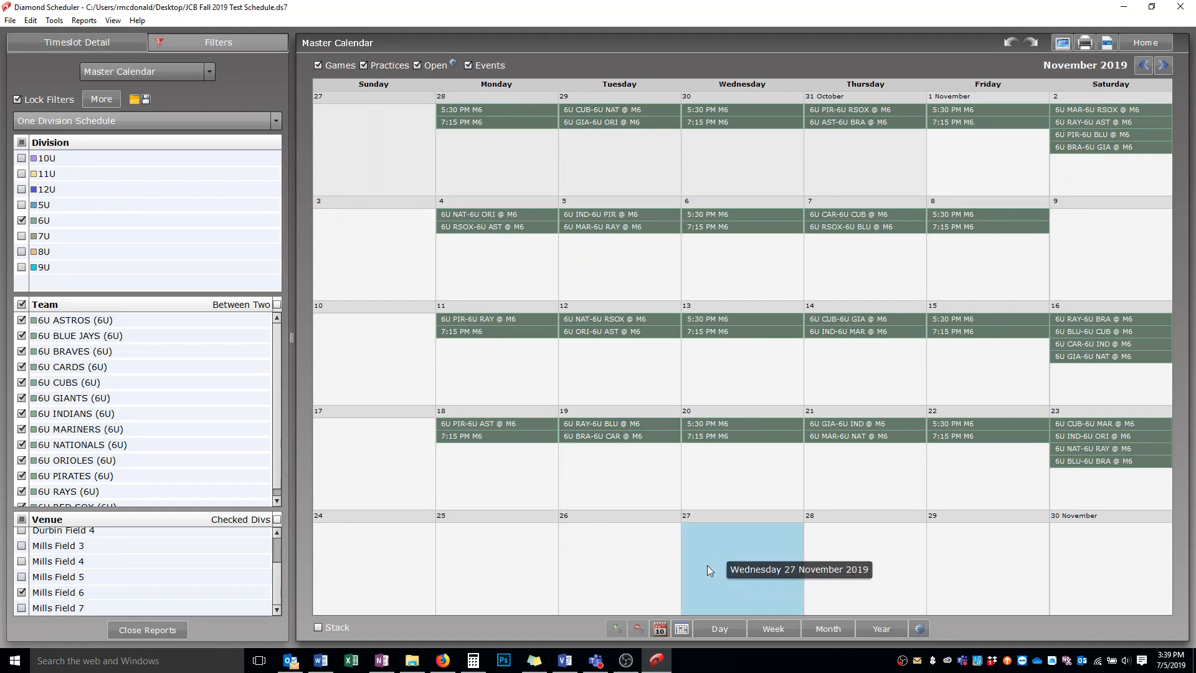
click(625, 660)
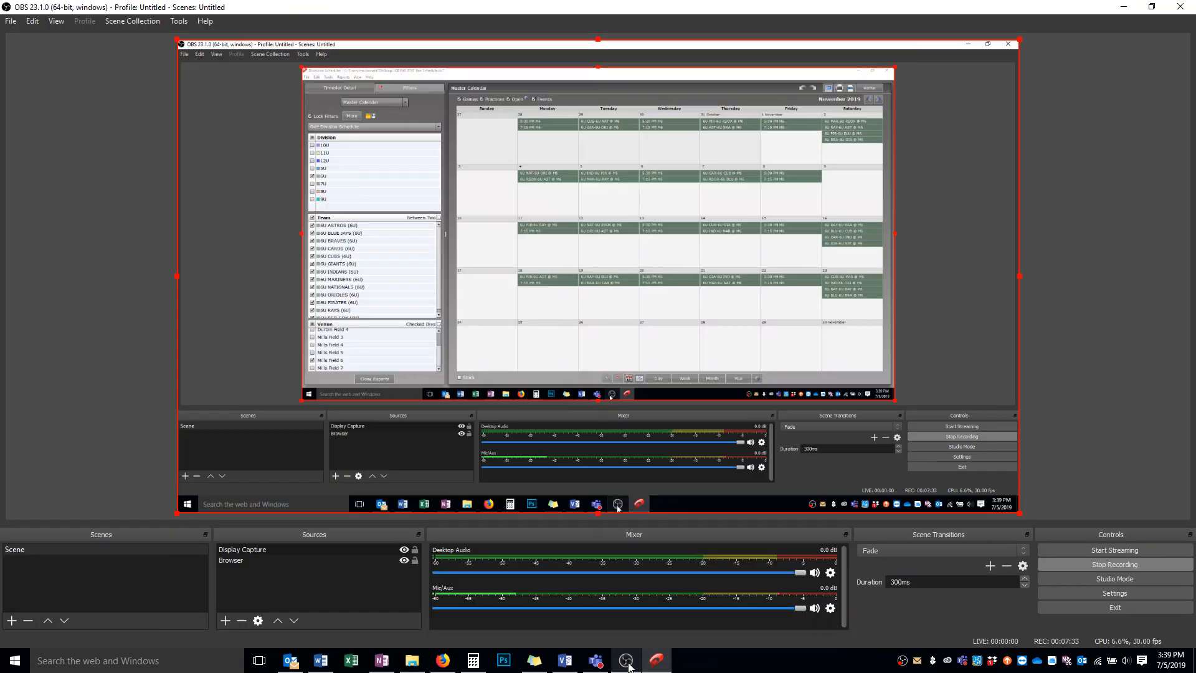